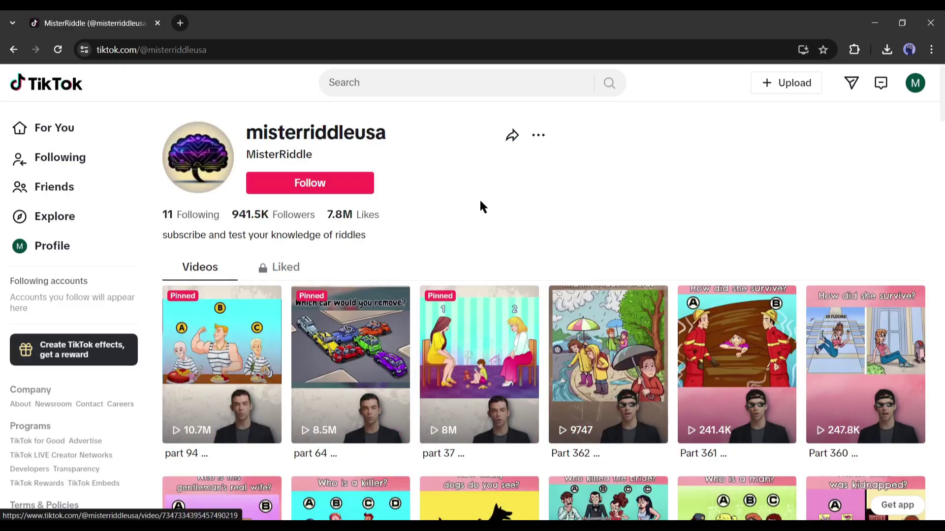
Rerun the recent TikTok riddle search and browse the riddlemethis profile's videos
scroll(377, 266, "down", 20)
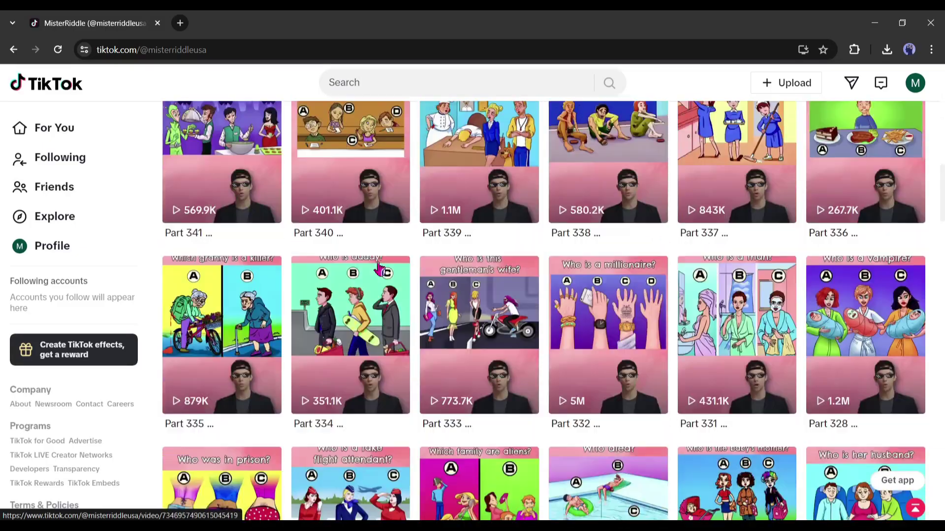
scroll(379, 266, "down", 10)
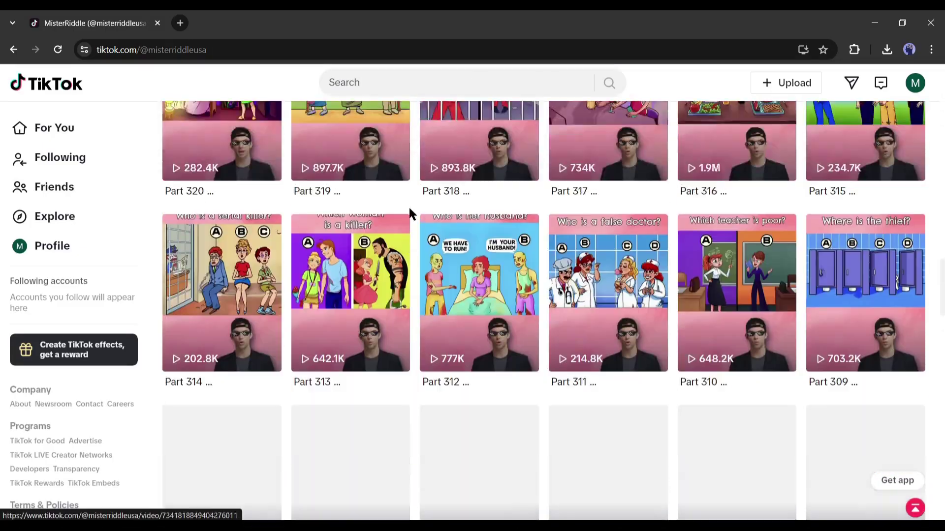
scroll(411, 210, "up", 15)
left_click(371, 84)
left_click(362, 140)
left_click(400, 166)
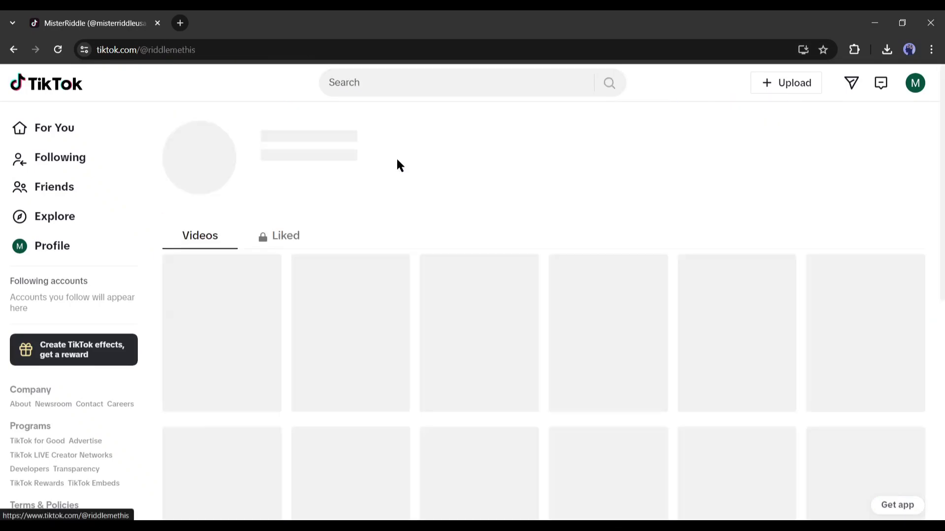
scroll(532, 269, "down", 3)
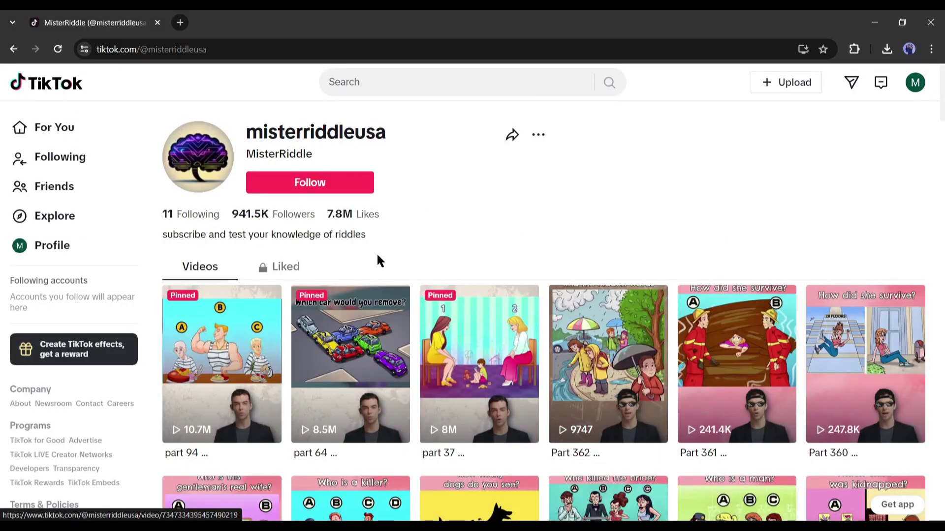
scroll(378, 256, "down", 8)
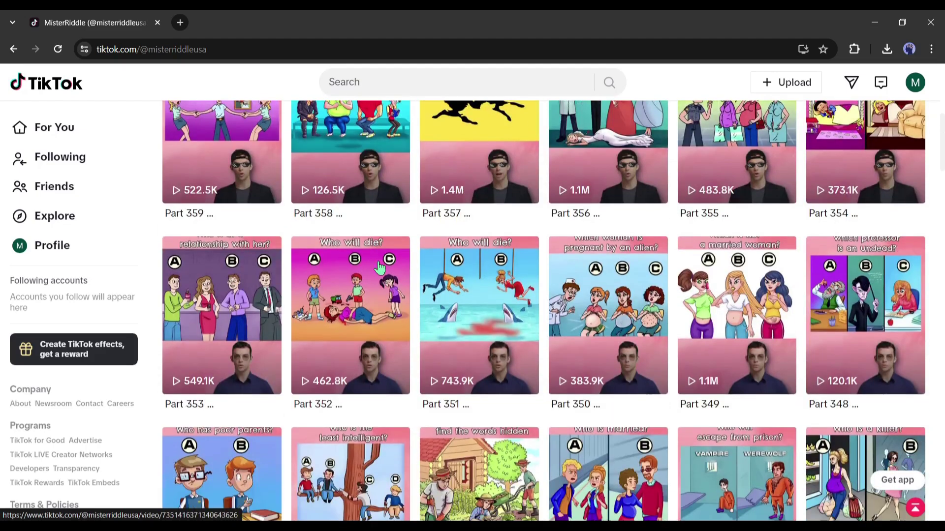
scroll(379, 268, "down", 8)
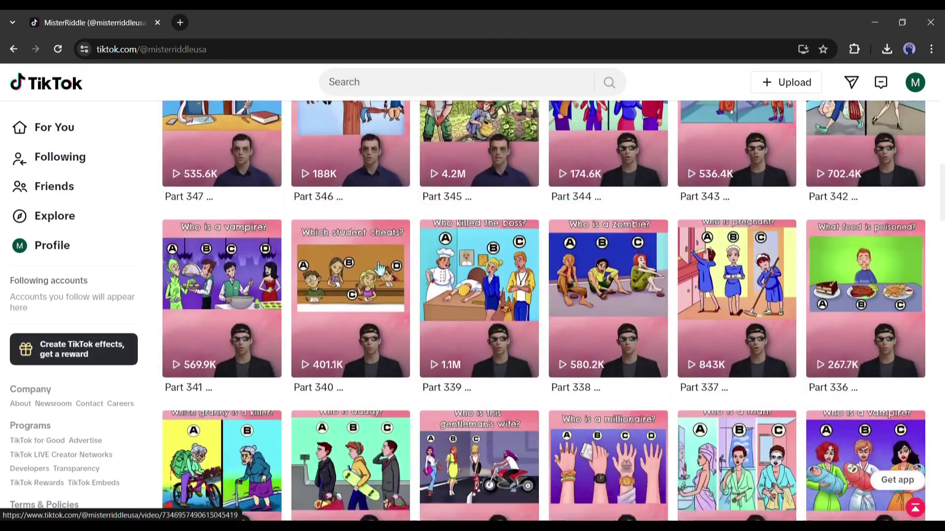
scroll(378, 268, "down", 10)
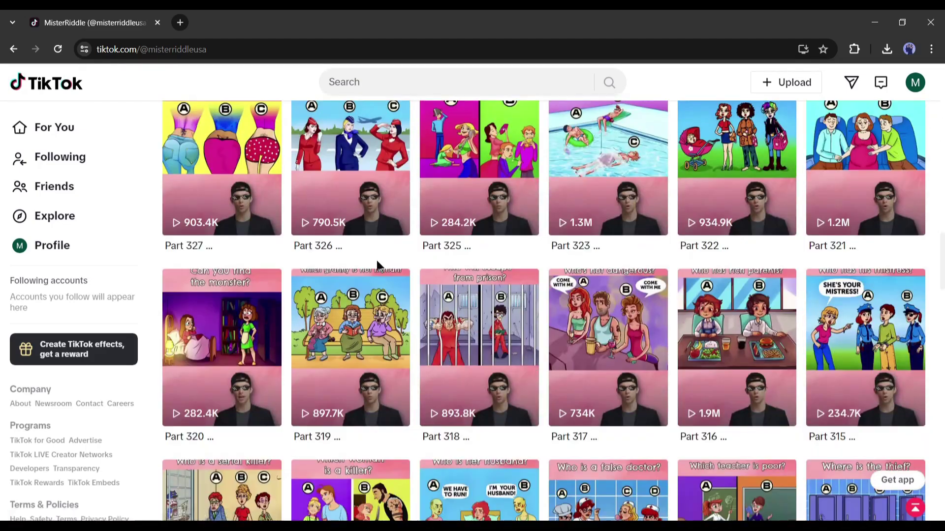
scroll(379, 267, "down", 3)
scroll(358, 275, "down", 4)
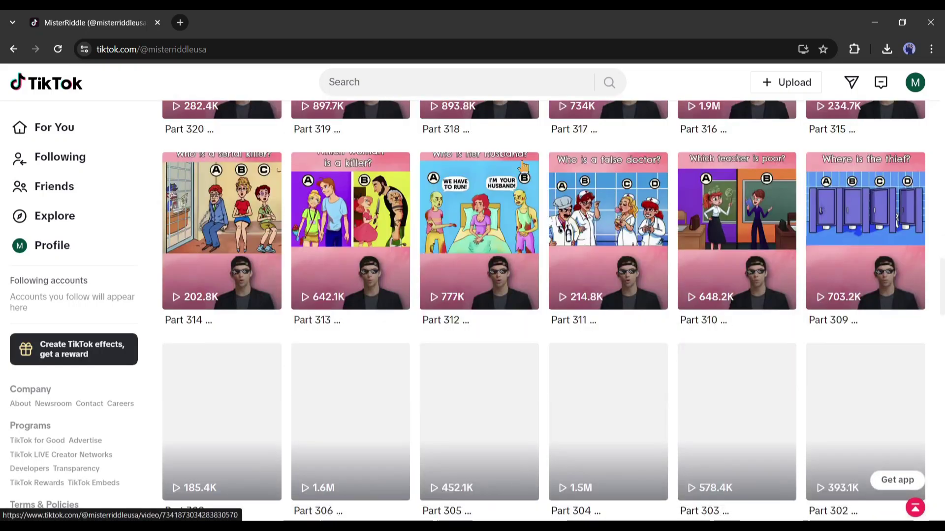
scroll(523, 167, "up", 18)
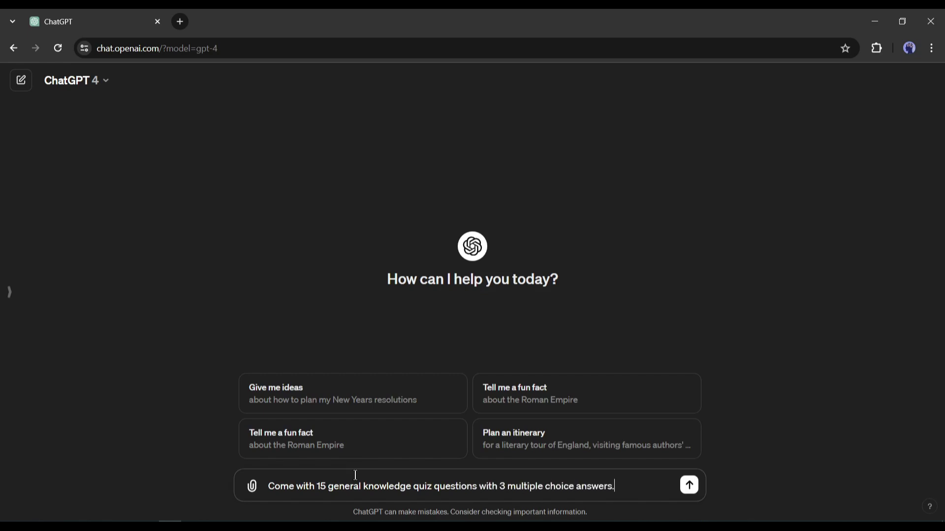
Send ChatGPT the 15-question quiz table prompt, then view Discord's Quiz generator prompt post
type("table with these column: Questions, Correct answer, Option 1, Option")
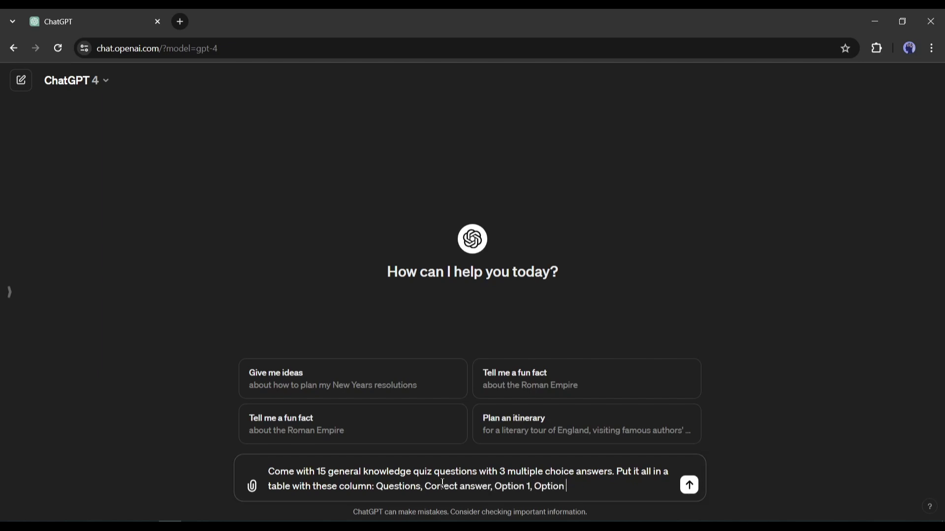
type(".")
key("Return")
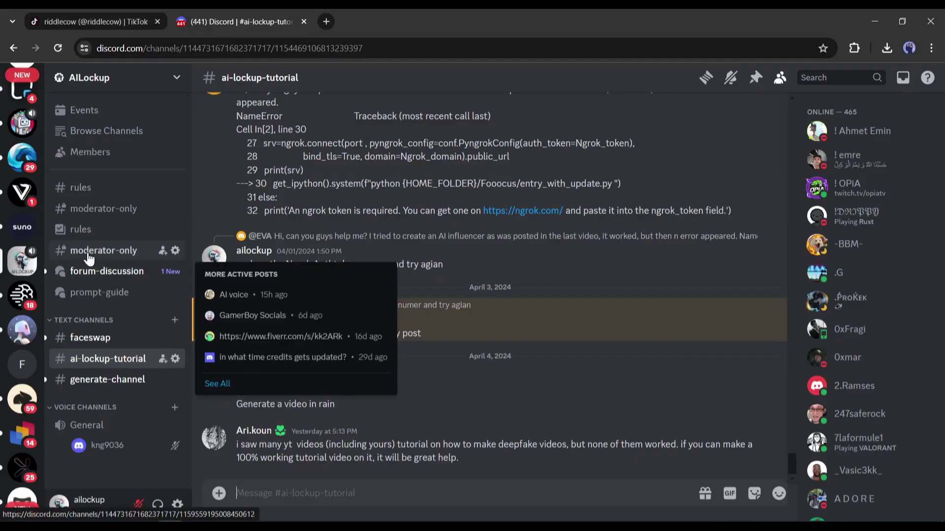
left_click(101, 293)
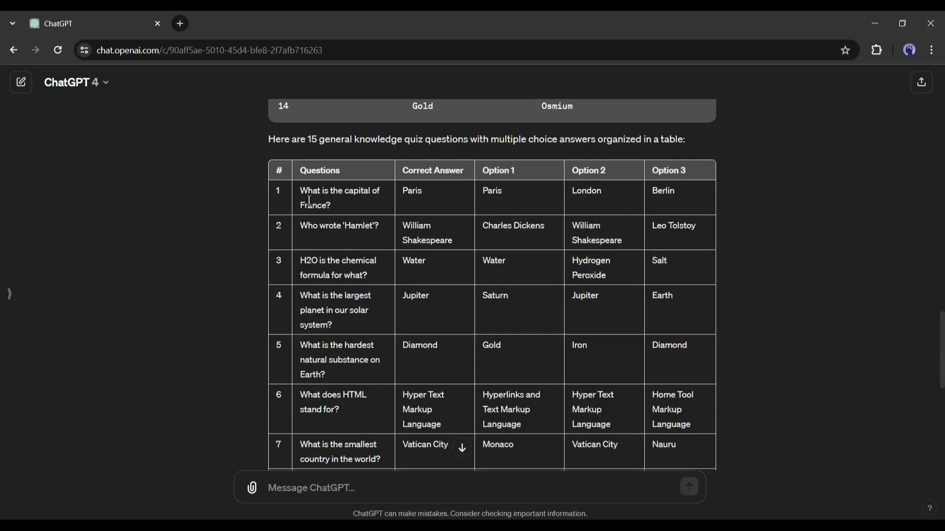
Ask ChatGPT for paragraph format, with the example ending 'Option 3 Berlin, Correct Answer: Paris.'
scroll(519, 368, "down", 9)
scroll(586, 365, "up", 7)
scroll(587, 368, "up", 1)
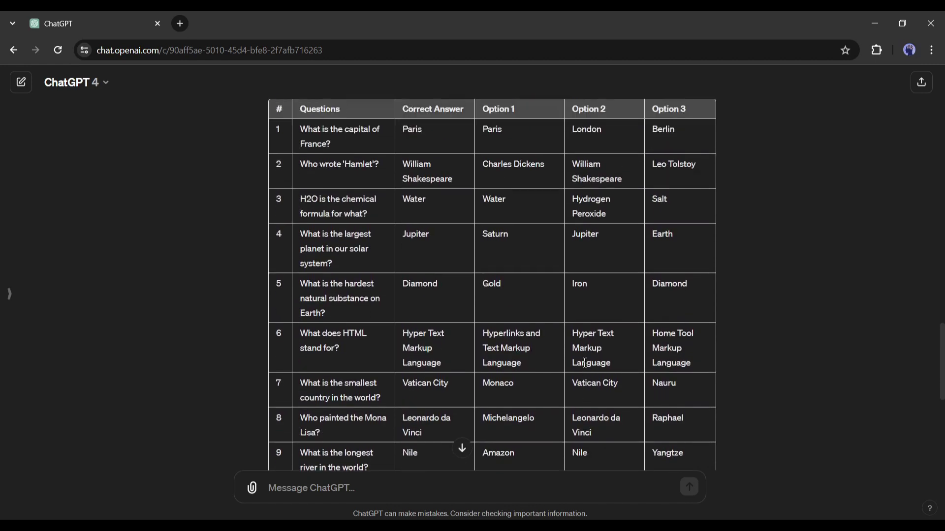
scroll(585, 363, "up", 3)
scroll(584, 362, "down", 3)
type("want this question and answer in a paragraph. Write the paragraph as")
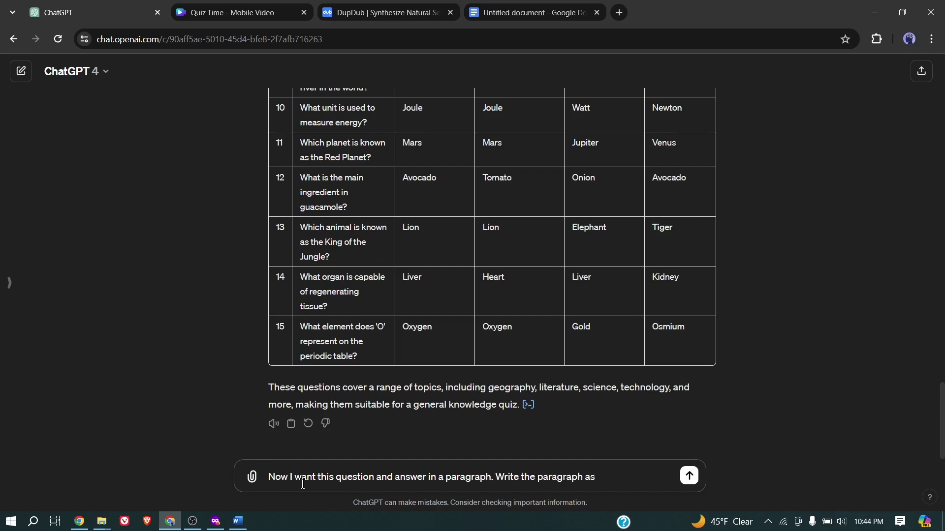
type("ption 1, option 2, option 3 and then cor")
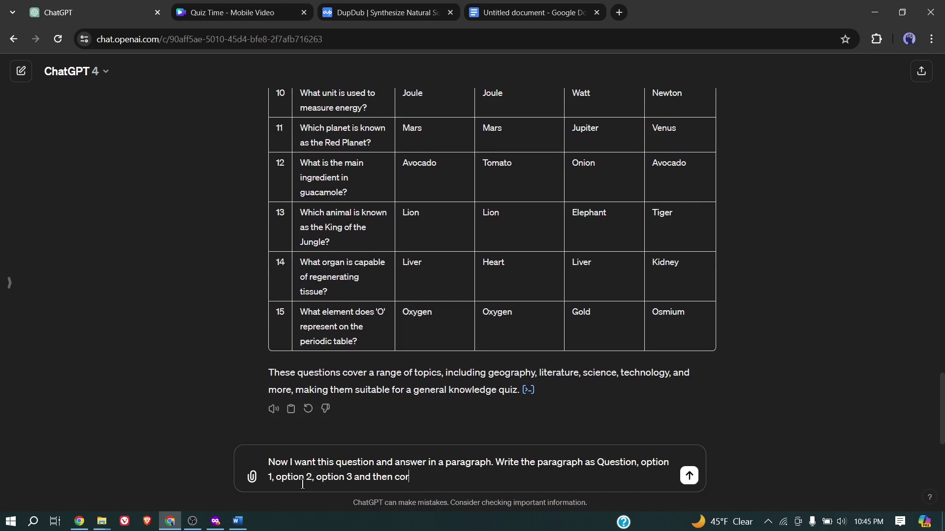
key("BackSpace")
key("BackSpace")
type(". Like")
key("shift+Return")
key("shift+Return")
scroll(424, 456, "up", 10)
type("What is the capital of France?")
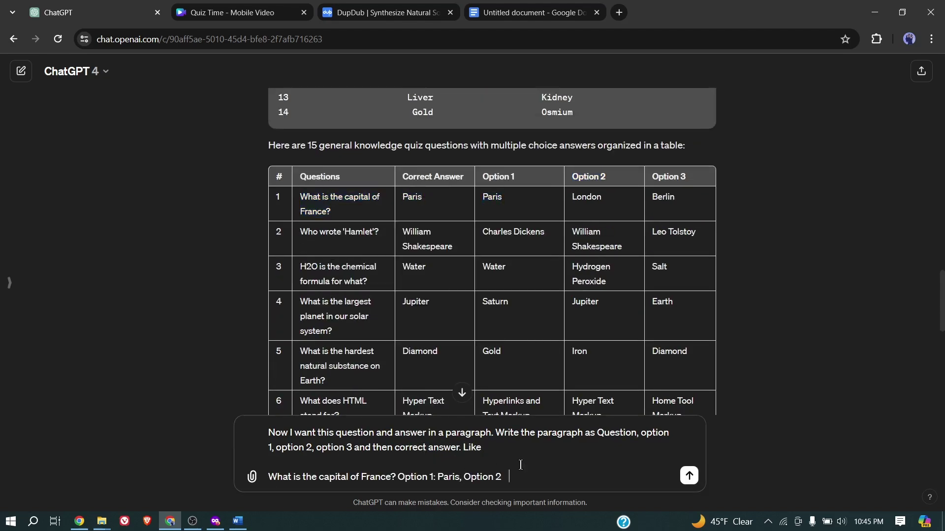
type("London")
type(", Option  3 Berlin, Correct Answer: Paris.")
key("Return")
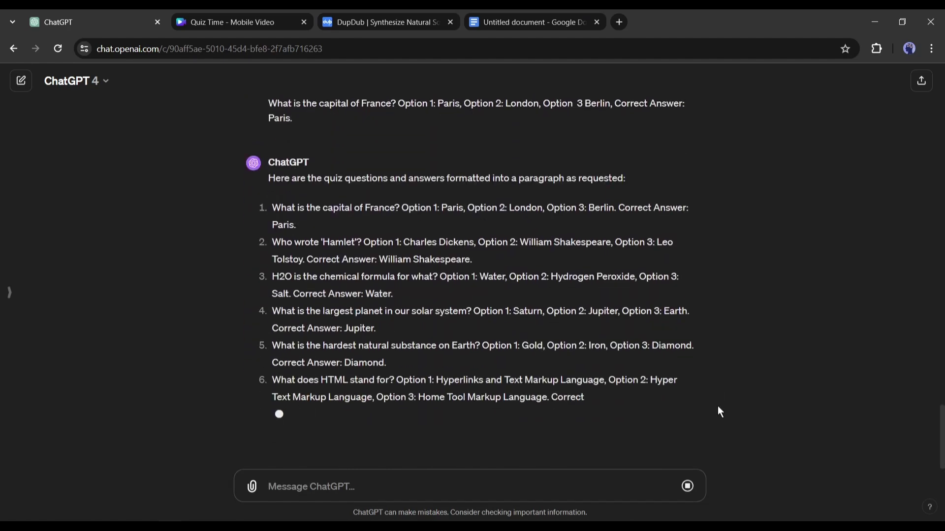
Copy ChatGPT's reformatted quiz reply into the Google Doc and close the Docs tab
scroll(270, 333, "up", 10)
left_click_drag(430, 409, 264, 213)
right_click(311, 228)
left_click(326, 235)
left_click(529, 22)
key("ctrl+v")
scroll(352, 300, "up", 15)
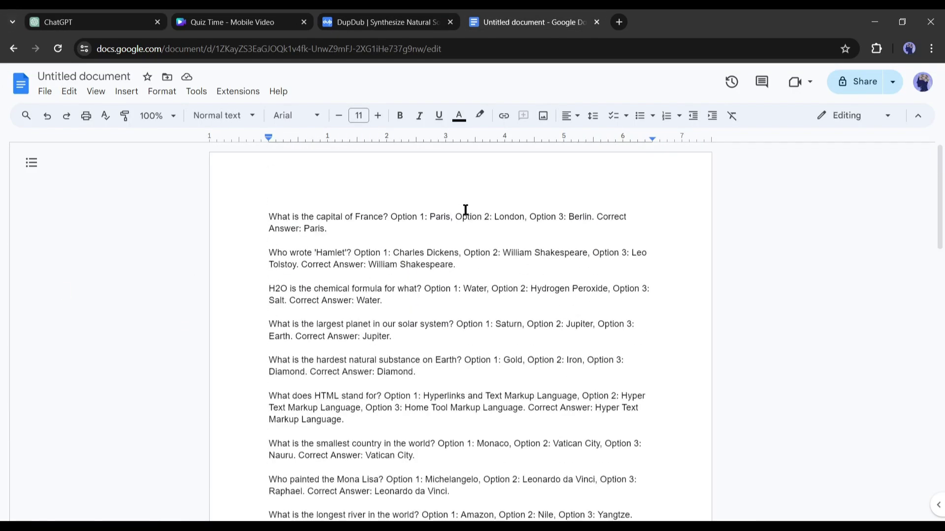
key("ctrl+w")
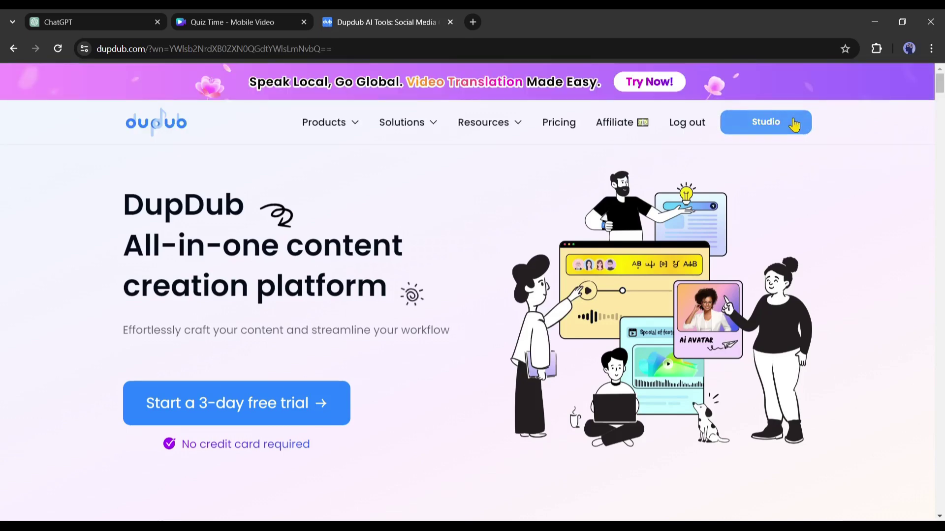
Create a DupDub AI voiceover of the first quiz question with Dorothy and export it
left_click(793, 124)
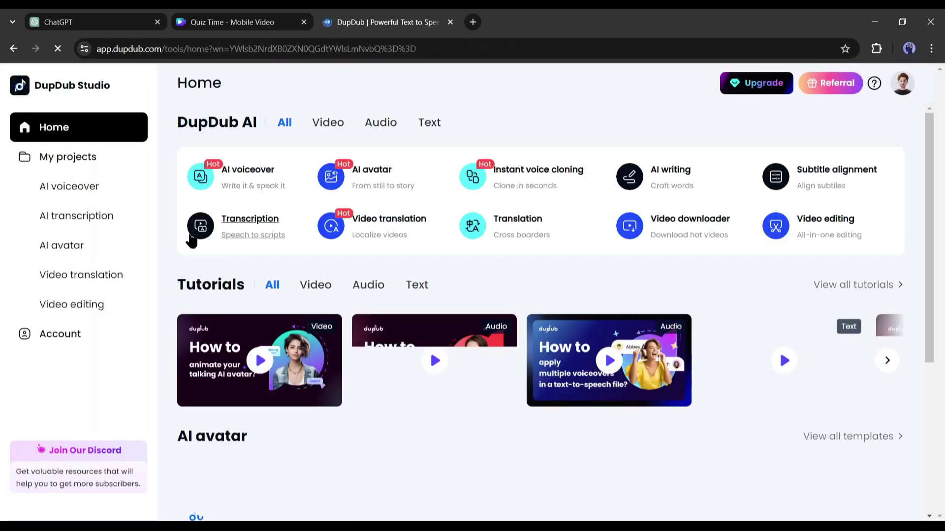
left_click(252, 174)
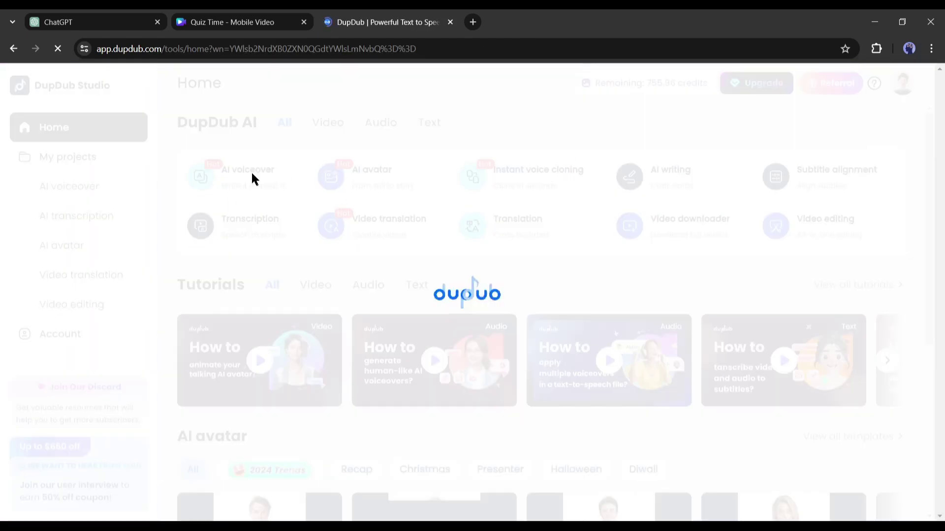
left_click_drag(327, 228, 267, 217)
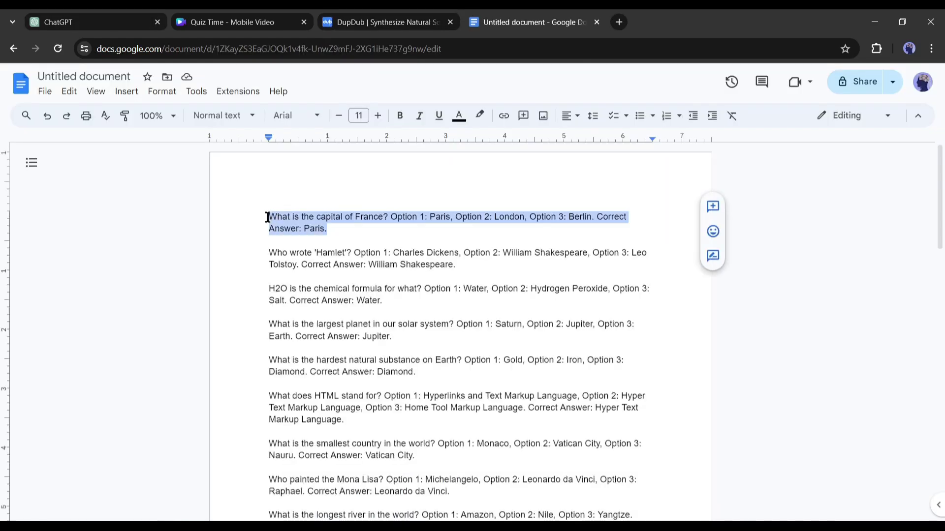
left_click(359, 22)
left_click(253, 281)
key("ctrl+v")
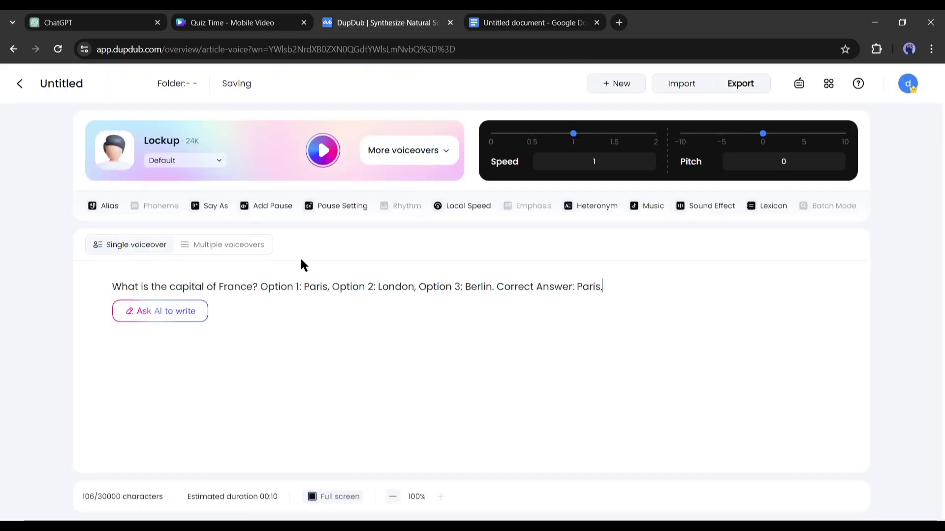
left_click(394, 154)
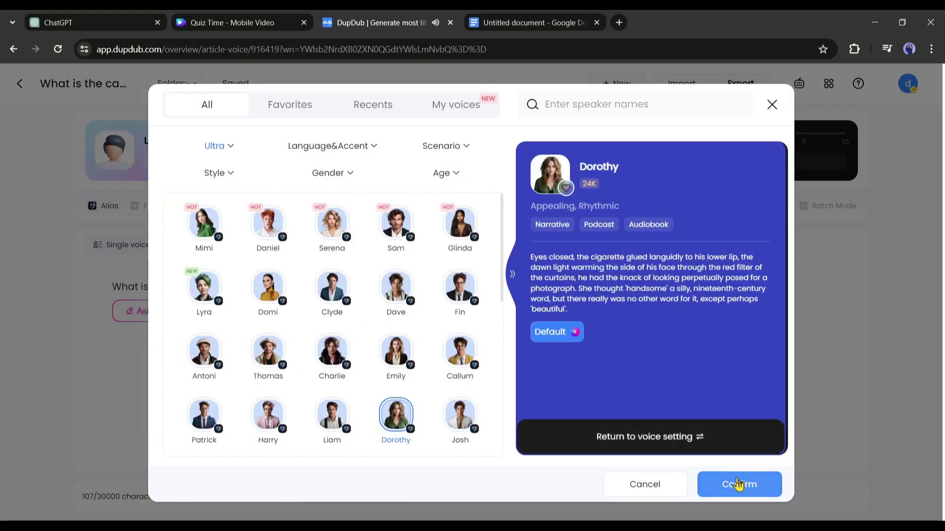
left_click(736, 485)
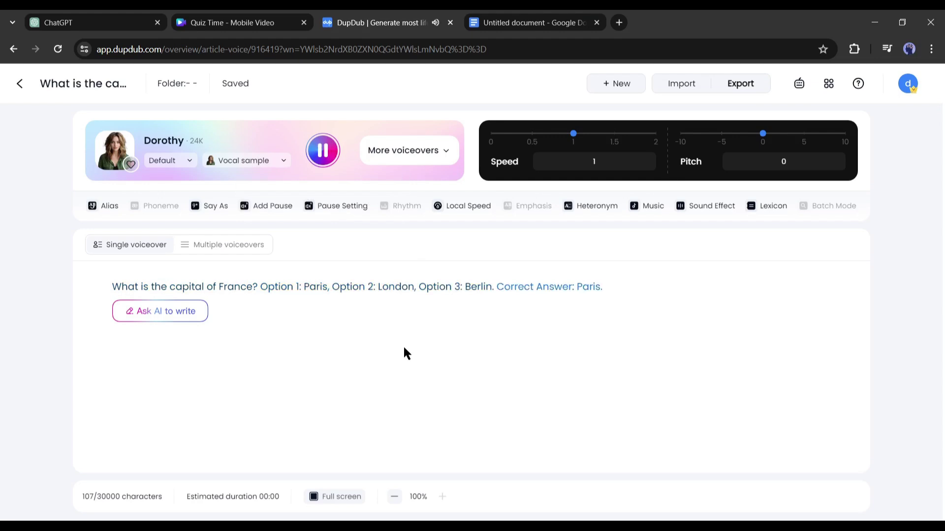
left_click(741, 84)
left_click(741, 226)
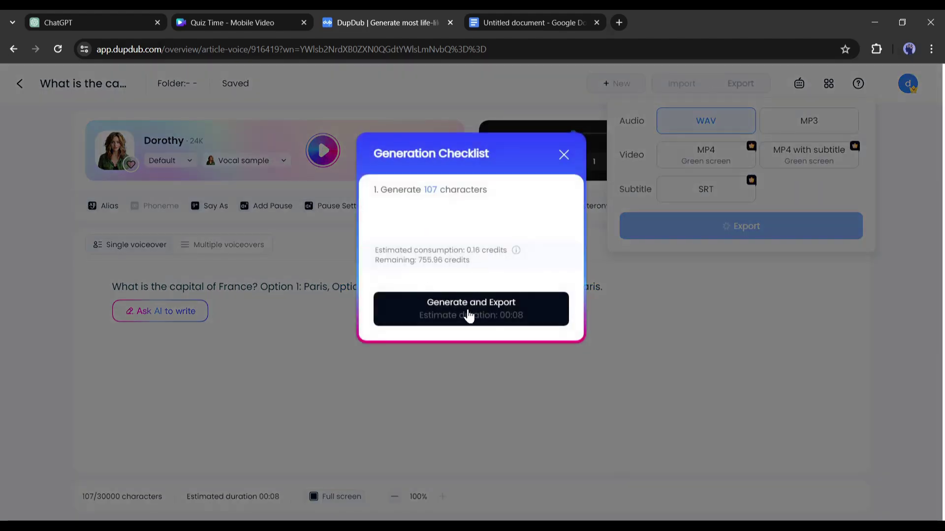
left_click(468, 314)
Replace the script with the full quiz text and generate its voiceover export
key("ctrl+Tab")
key("ctrl+a")
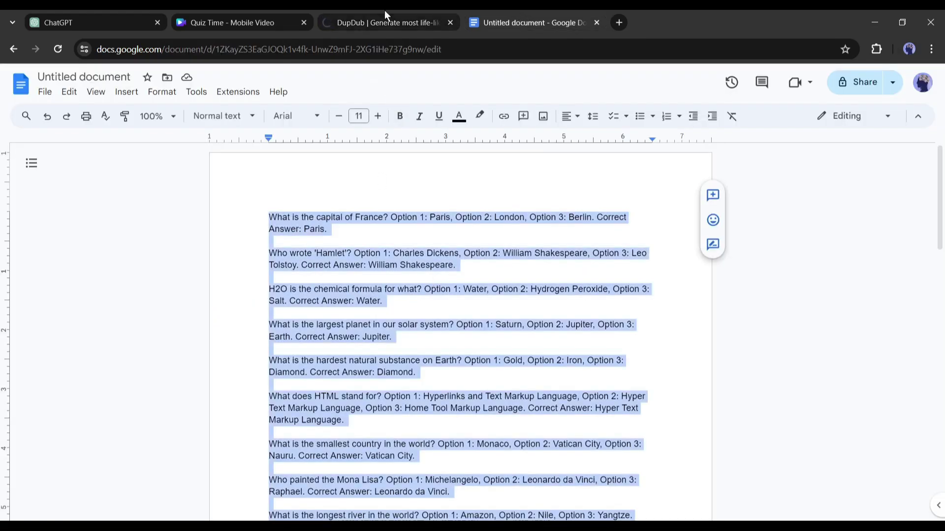
left_click(386, 21)
key("ctrl+a")
key("ctrl+v")
scroll(457, 309, "up", 10)
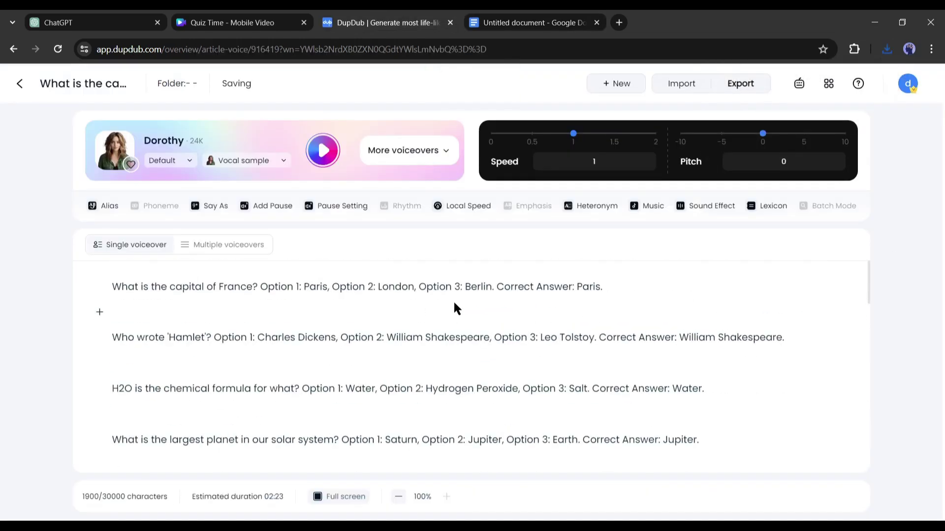
left_click(740, 85)
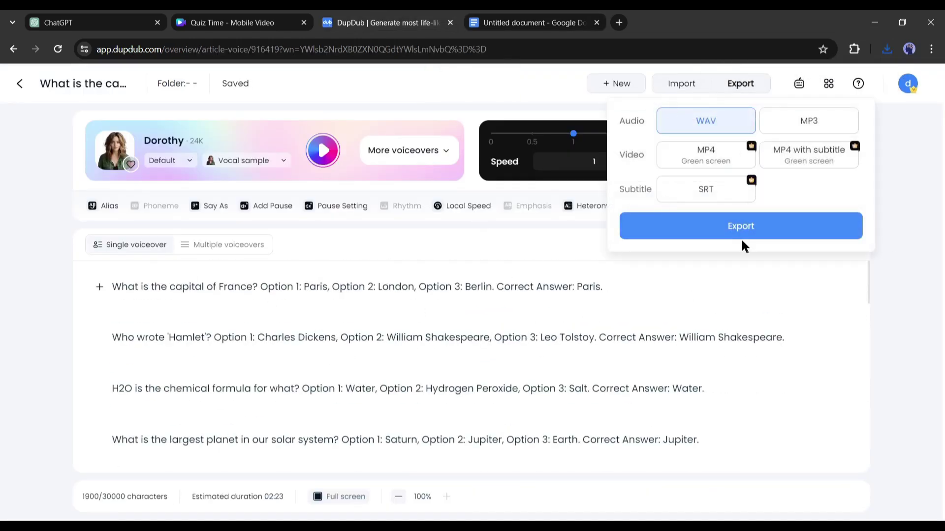
left_click(748, 228)
left_click(480, 313)
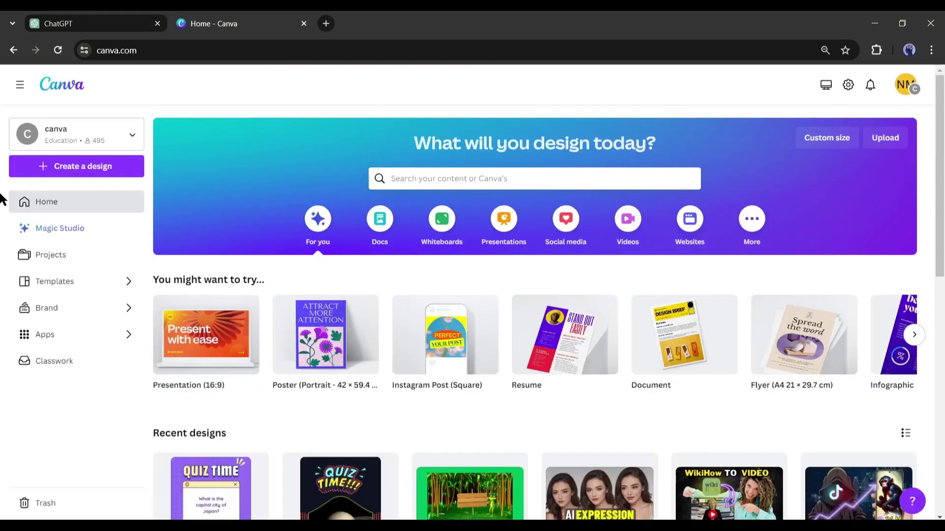
Search Canva video templates for 'Quiz' and open the purple Quiz Time mobile template
left_click(624, 229)
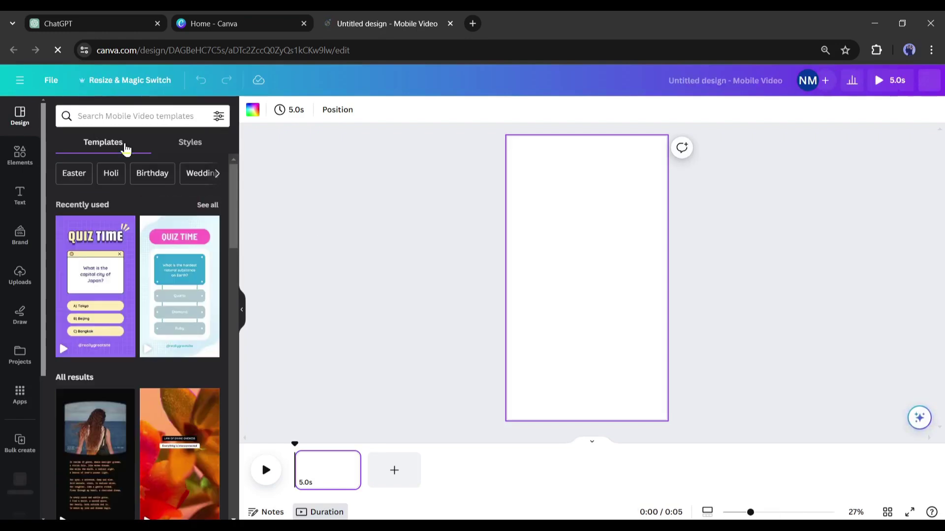
left_click(124, 118)
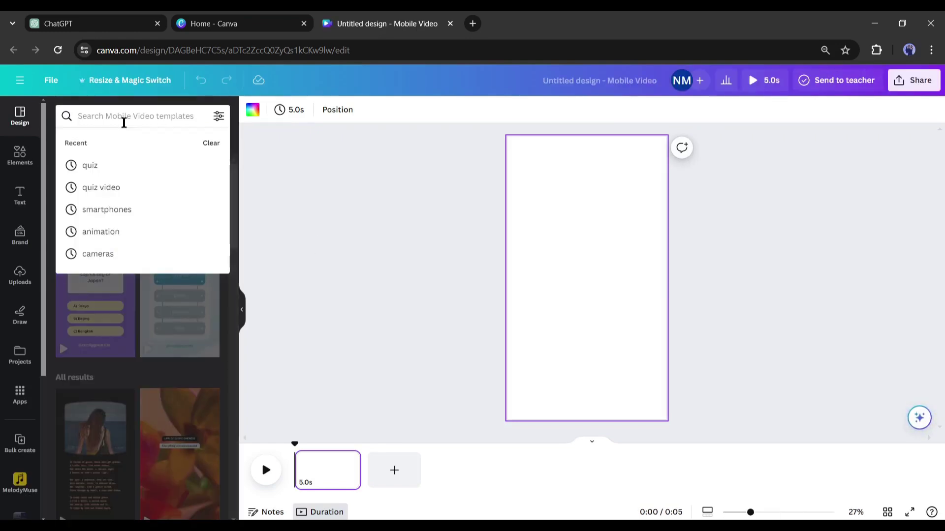
type("Quiz")
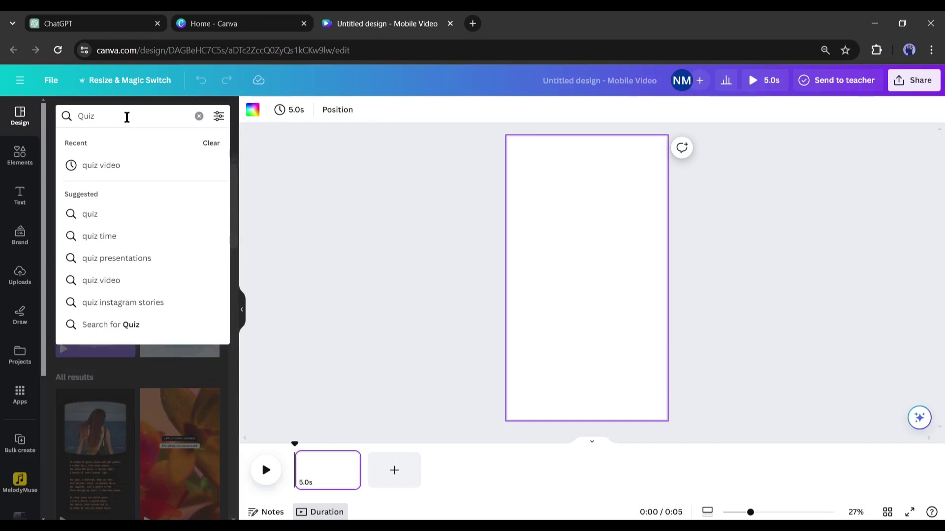
key("Return")
scroll(176, 311, "down", 3)
scroll(176, 311, "down", 3)
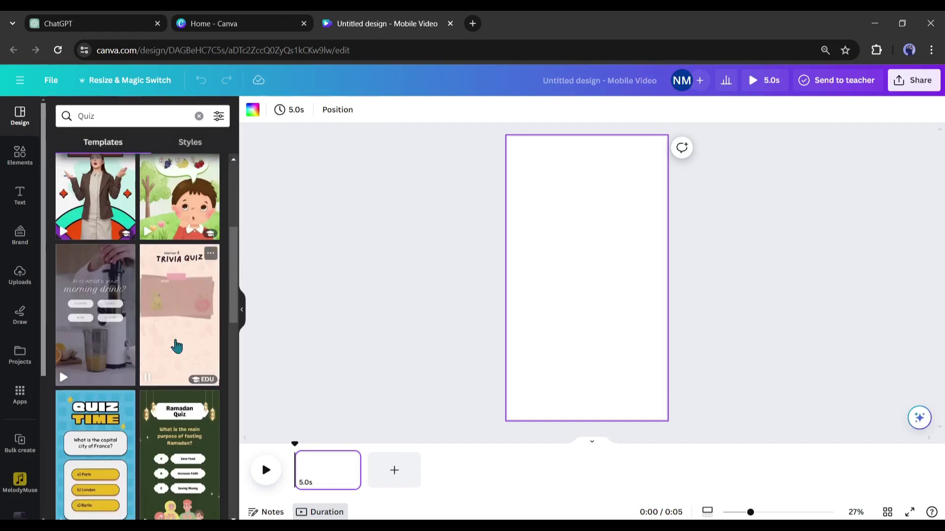
scroll(176, 339, "down", 3)
scroll(178, 344, "down", 15)
scroll(176, 345, "down", 3)
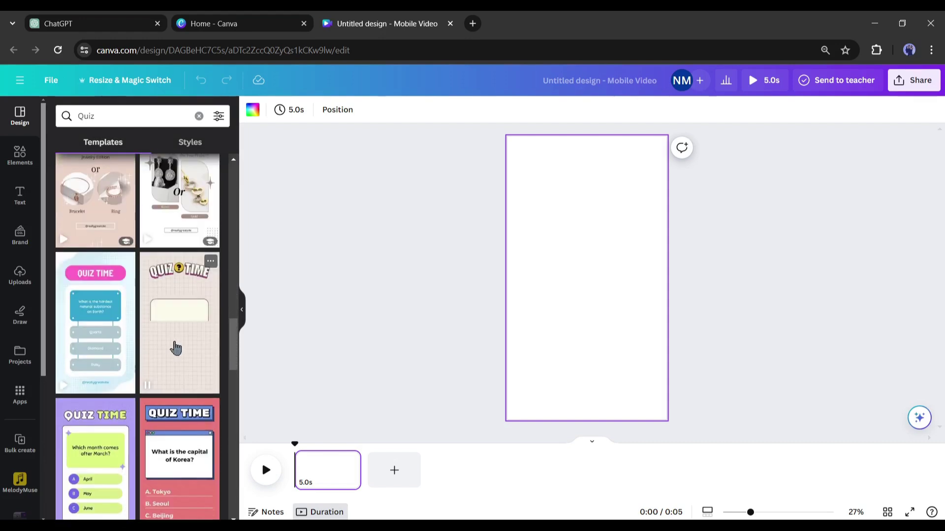
scroll(183, 363, "down", 5)
left_click(190, 170)
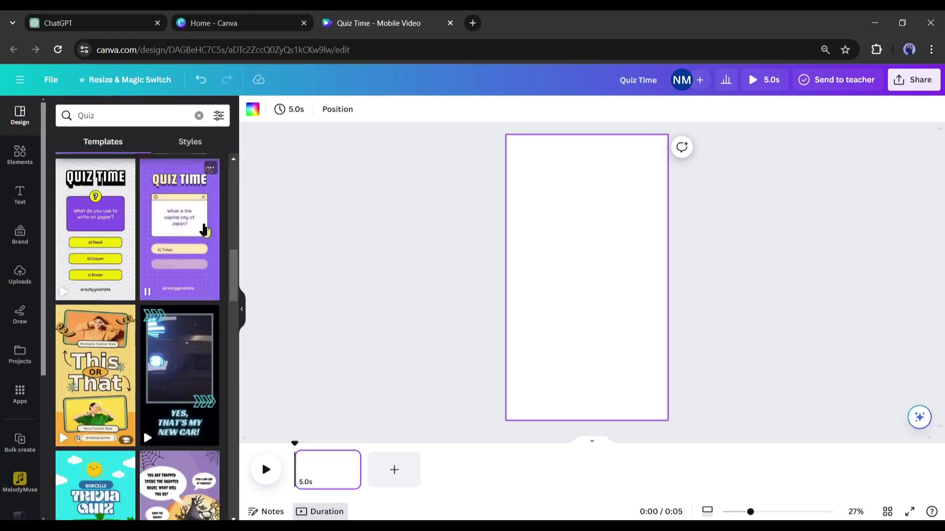
left_click(162, 226)
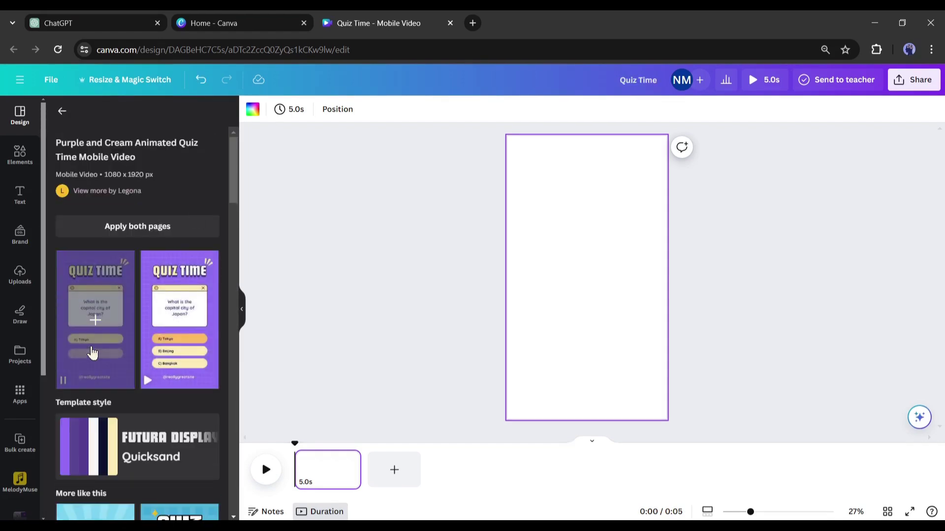
Apply the first Quiz Time template page and lengthen it to 15 seconds
left_click(93, 352)
left_click_drag(361, 480, 495, 478)
left_click(412, 405)
left_click(304, 24)
left_click(99, 23)
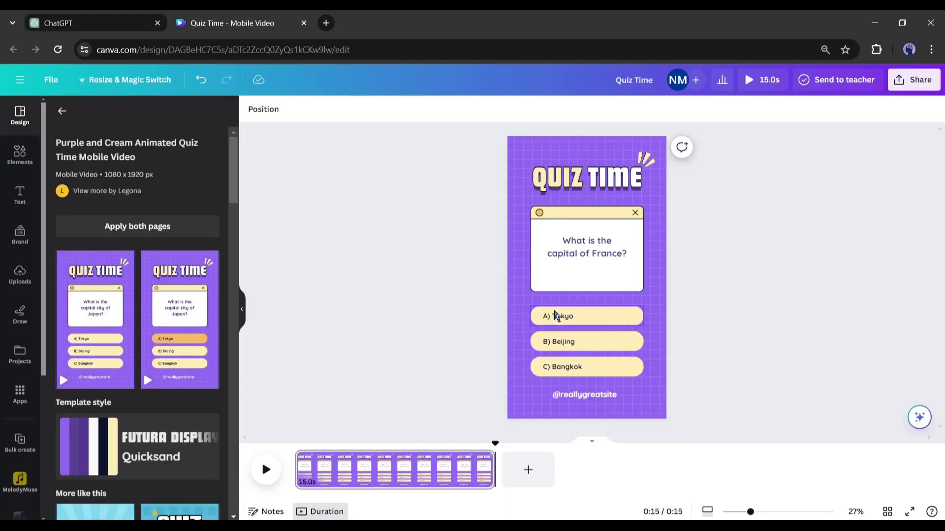
left_click(608, 318)
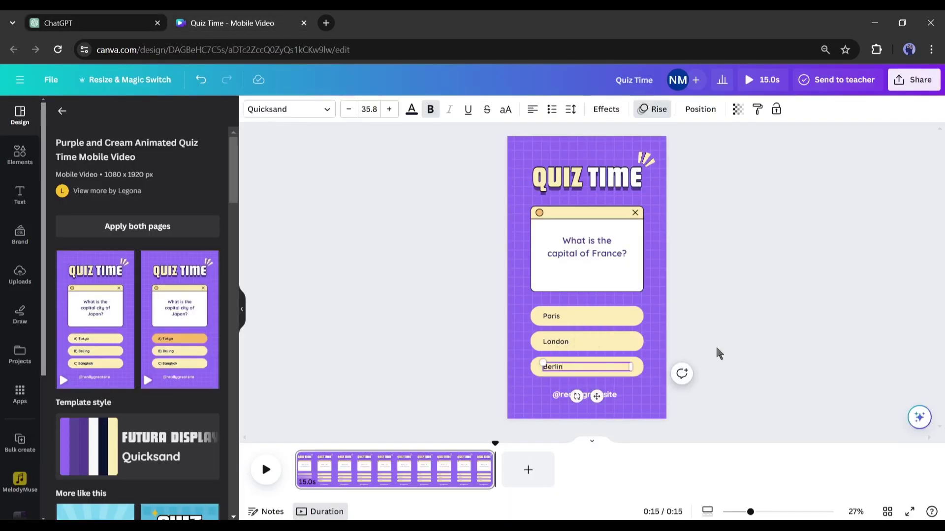
left_click(609, 395)
key("Delete")
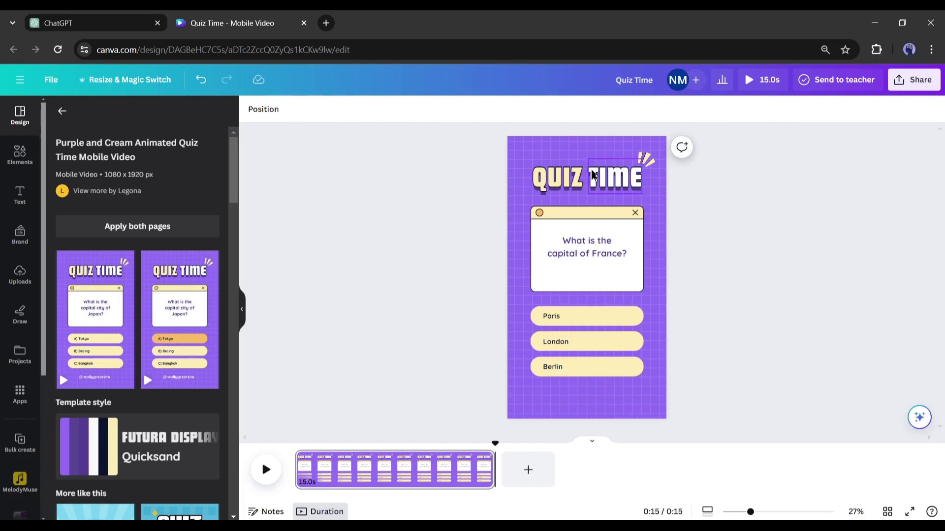
left_click(638, 183)
left_click(605, 246)
left_click_drag(609, 226, 609, 202)
left_click_drag(610, 295, 609, 340)
Find a '10 second countdown timer' video and place the stopwatch clip below the answers
left_click(733, 258)
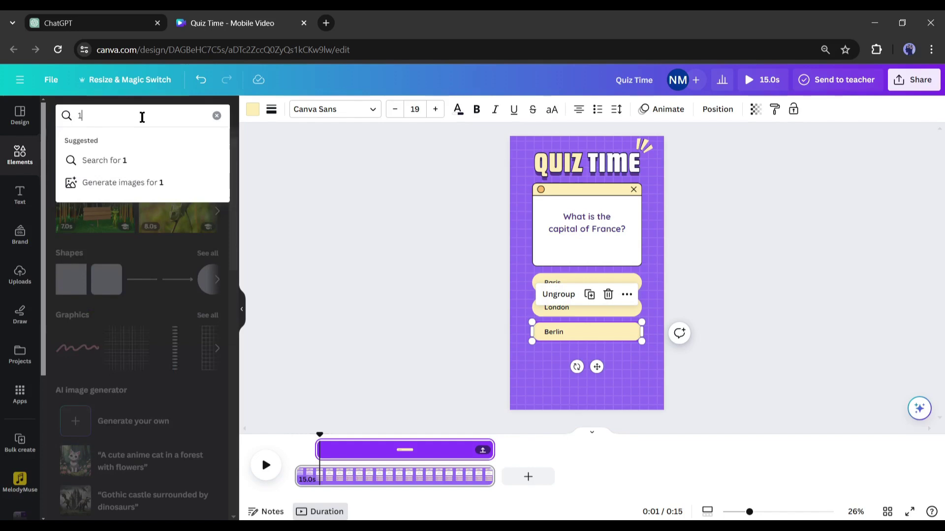
type("0 second timer")
key("Down")
key("Return")
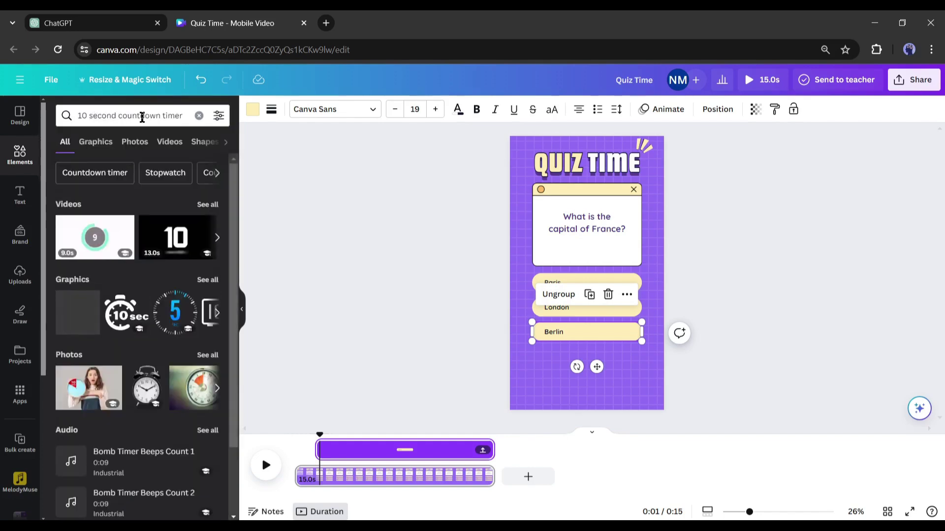
left_click(158, 143)
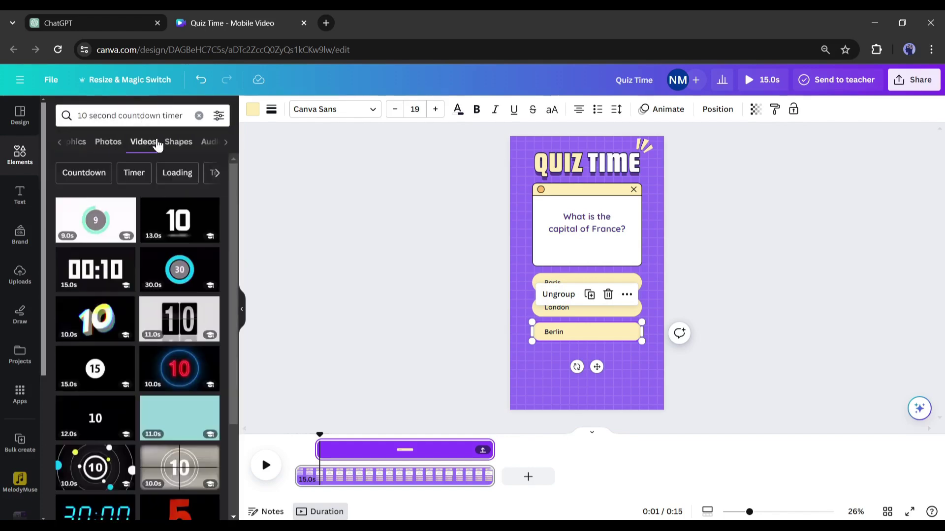
mouse_move(171, 370)
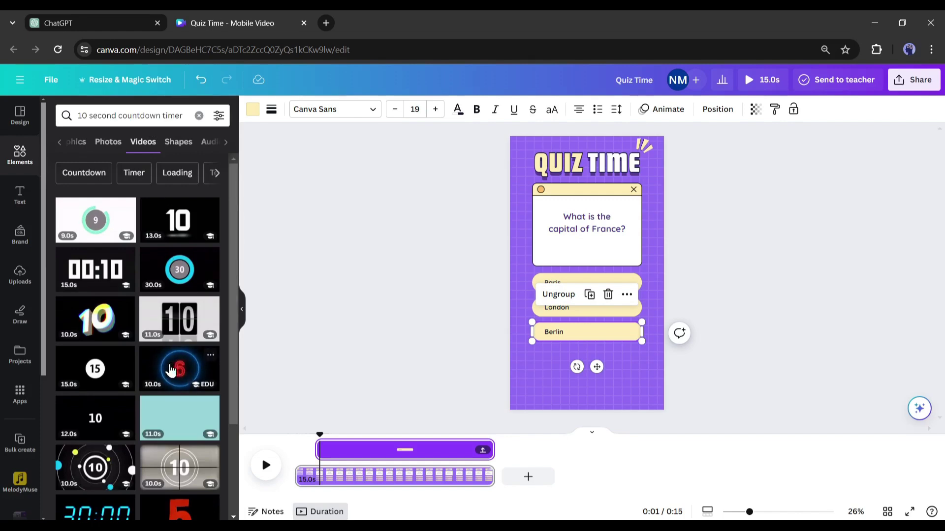
scroll(171, 370, "down", 6)
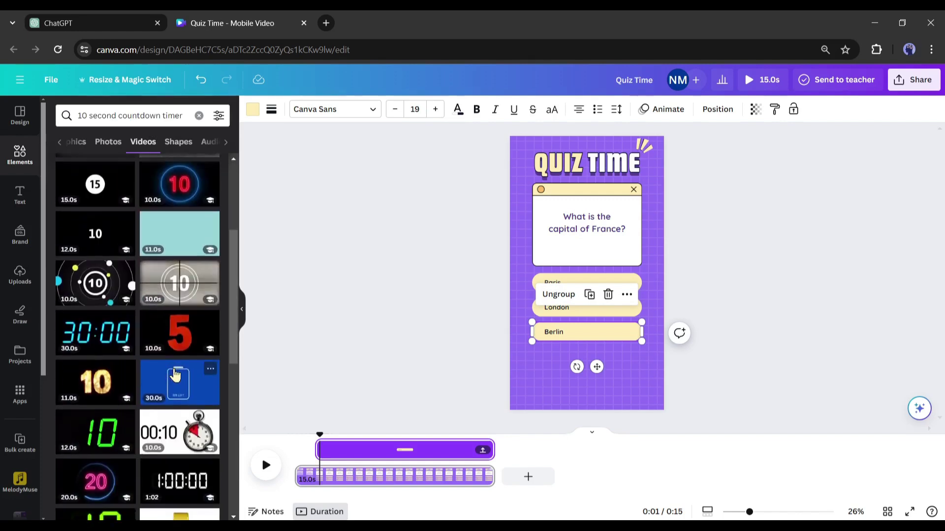
key("ctrl+z")
scroll(200, 328, "down", 3)
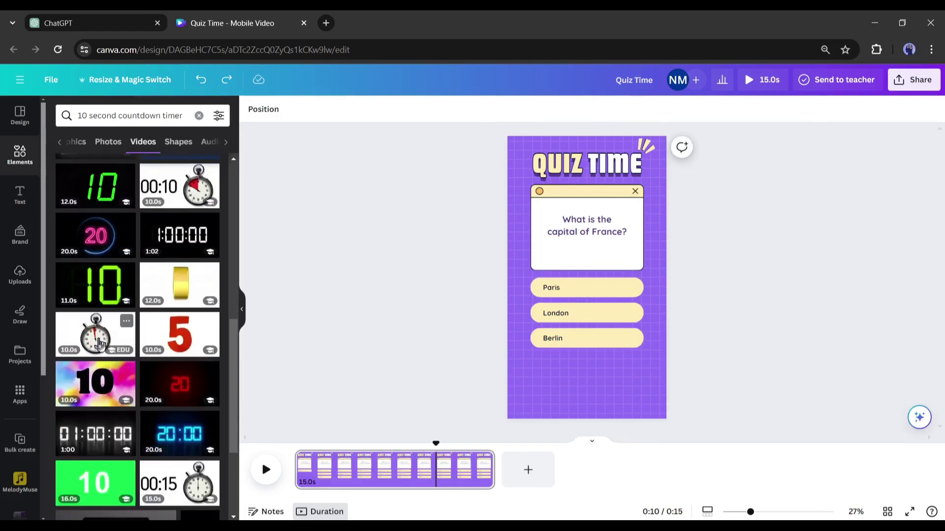
left_click(99, 343)
left_click_drag(622, 272, 624, 385)
left_click(265, 111)
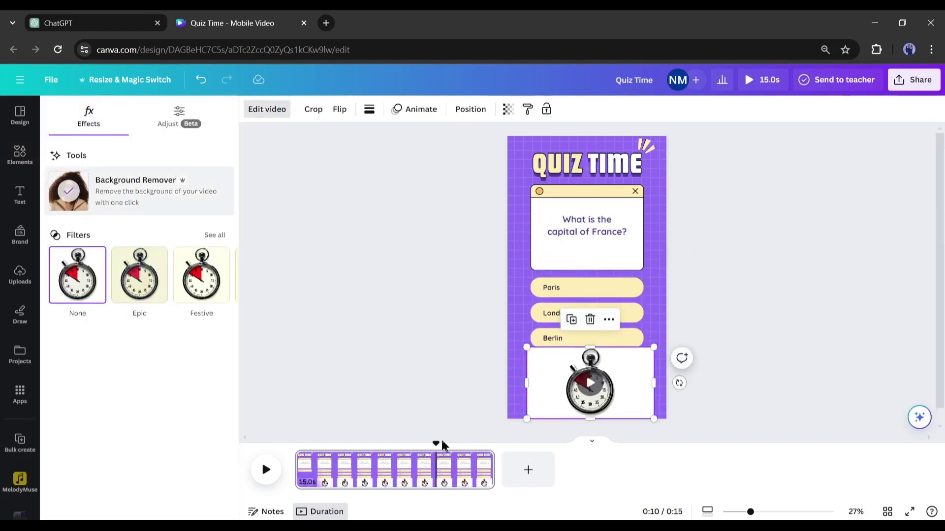
Trim the stopwatch clip's timeline bar back to end around 13 seconds
left_click(401, 442)
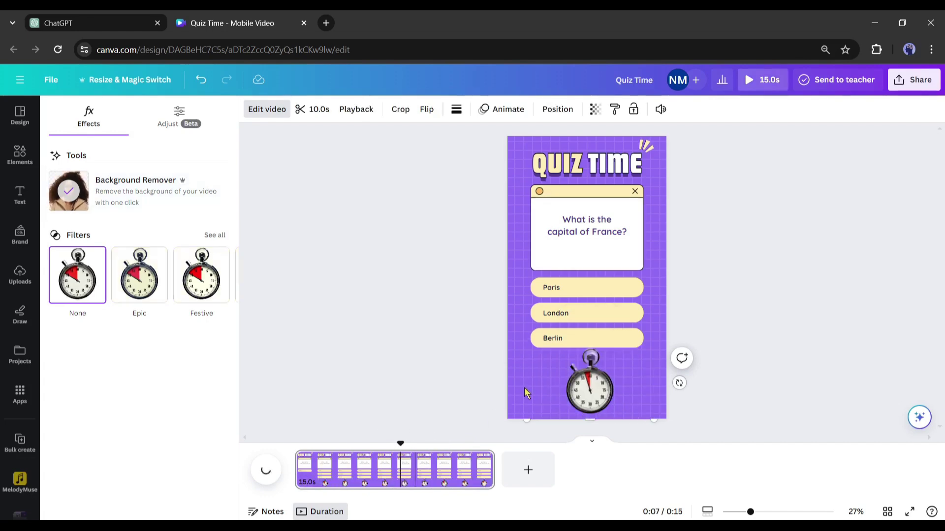
left_click(585, 392)
left_click(609, 320)
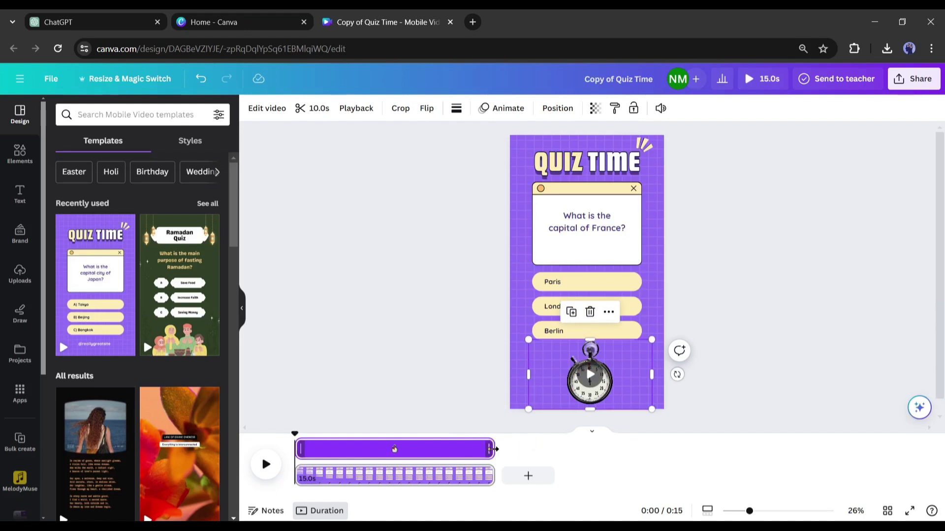
left_click_drag(493, 449, 452, 450)
Duplicate the Berlin pill over the stopwatch, relabel it 'Paris' and colour it green
left_click(566, 330)
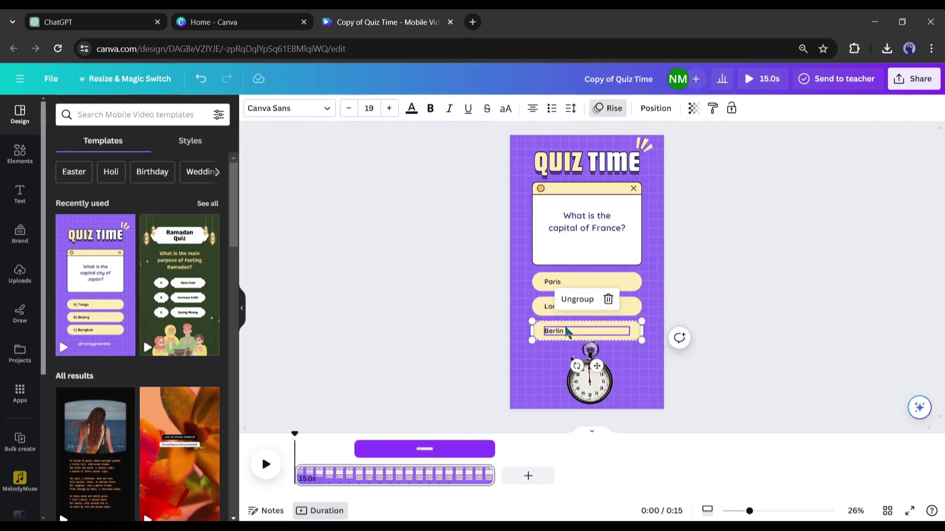
left_click_drag(581, 329, 580, 378)
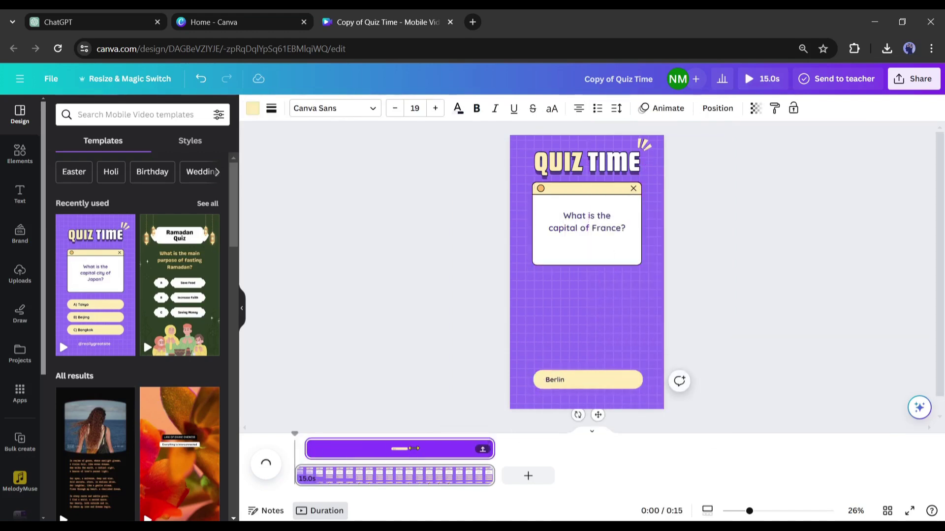
left_click(566, 281)
left_click(585, 380)
type("Paris")
left_click(307, 108)
left_click(60, 437)
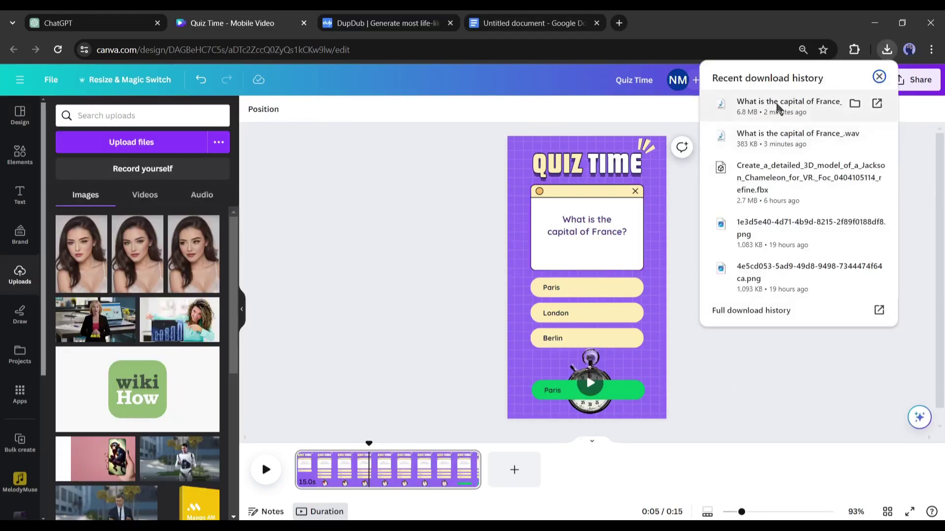
Upload the capital-of-France voiceover wav from Chrome downloads and drop it onto the timeline
left_click_drag(777, 108, 152, 329)
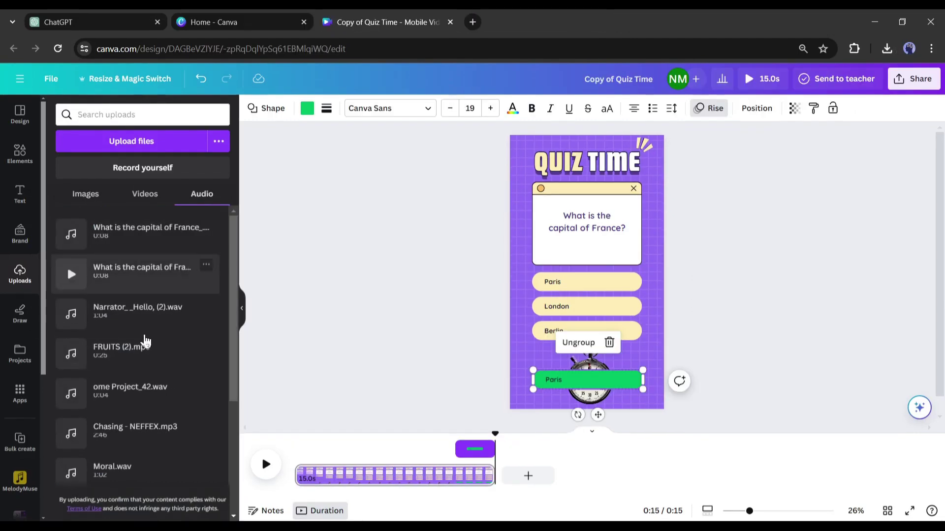
left_click_drag(69, 256, 300, 482)
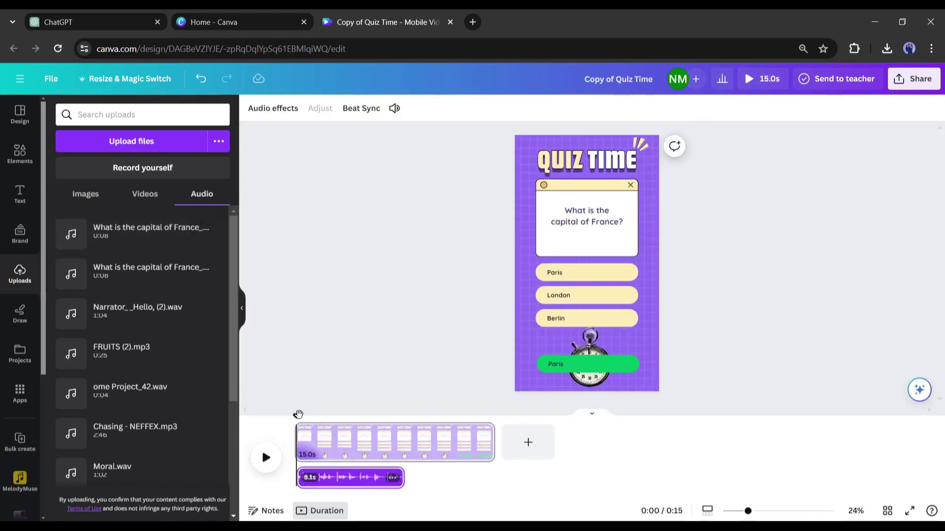
Delay the green Paris pill so it appears around 13 seconds
left_click(300, 416)
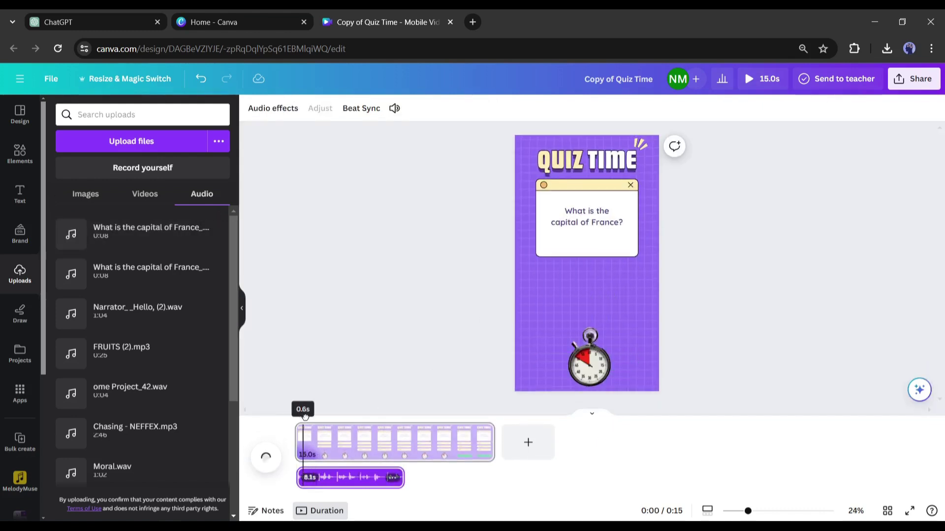
left_click(586, 268)
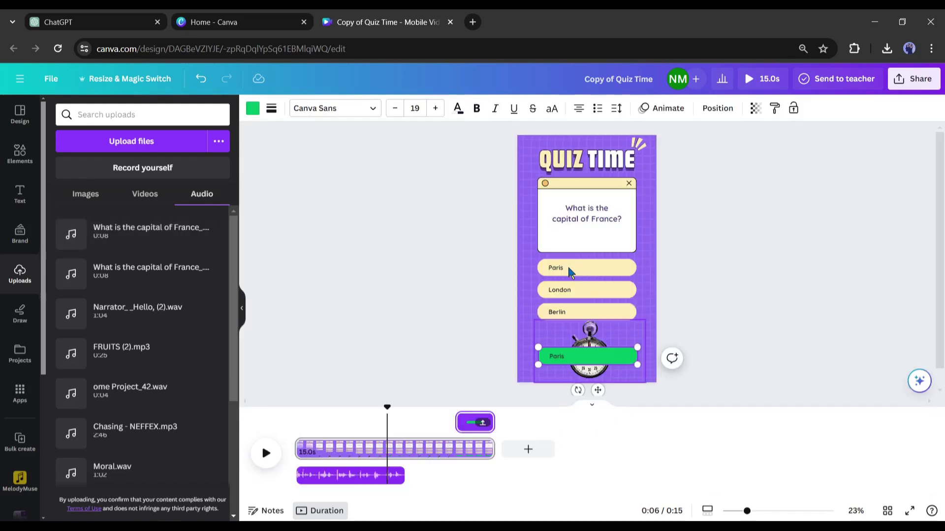
left_click_drag(368, 411, 321, 411)
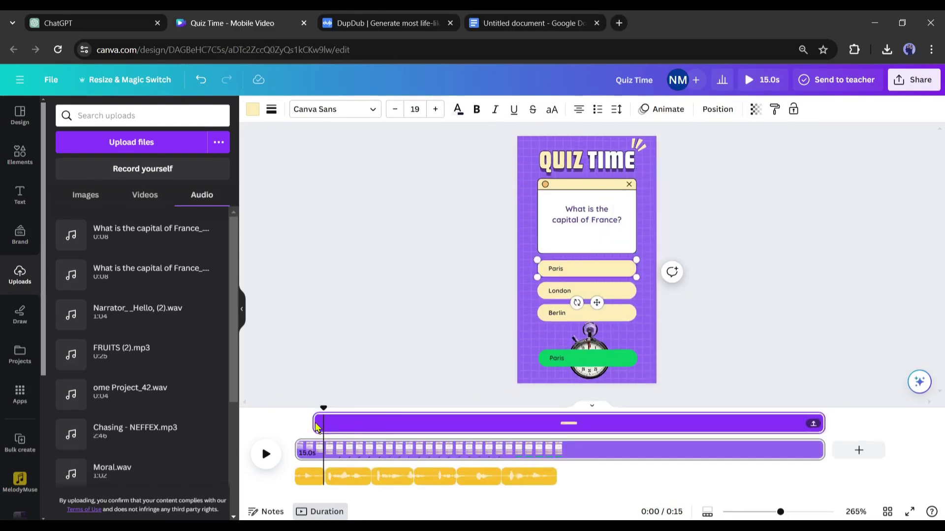
left_click(512, 192)
left_click_drag(315, 424, 333, 422)
key("space")
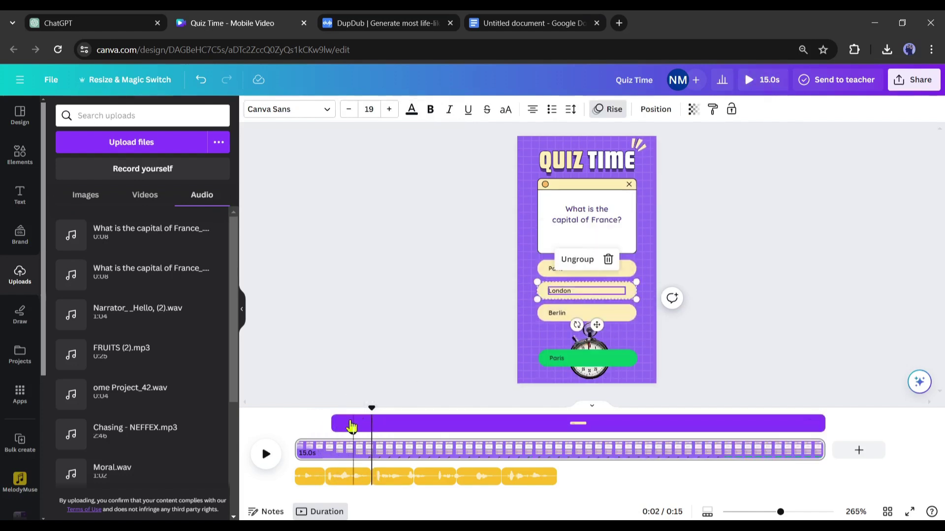
left_click_drag(334, 423, 505, 386)
left_click(567, 315)
Move the second voiceover clip near the end of the video and preview it
left_click(591, 364)
left_click_drag(519, 477, 749, 476)
key("space")
key("space")
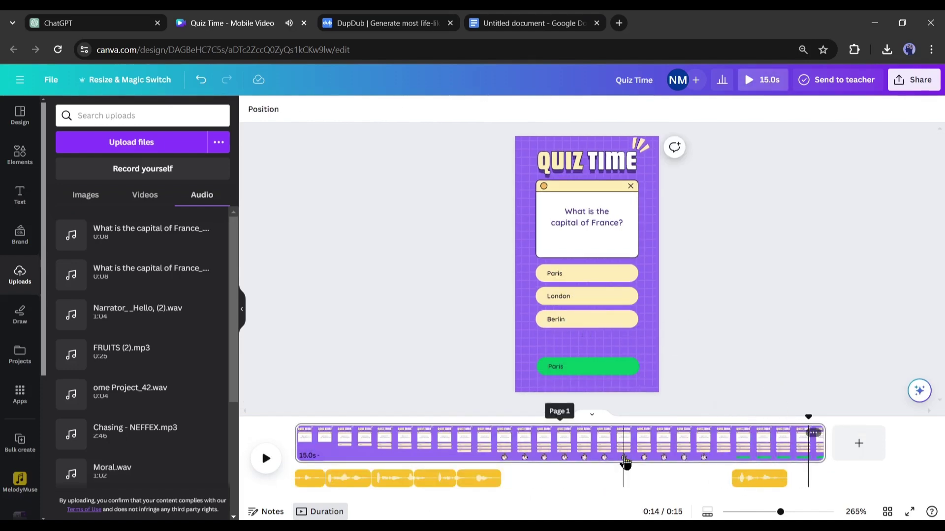
left_click_drag(809, 421, 500, 423)
Add the 'Egg Timer Tic Toc' sound to the timeline and trim it to 6.5 seconds
left_click(20, 154)
type("Egg timer")
key("Return")
left_click(180, 142)
left_click_drag(74, 253, 503, 489)
left_click_drag(824, 478, 731, 478)
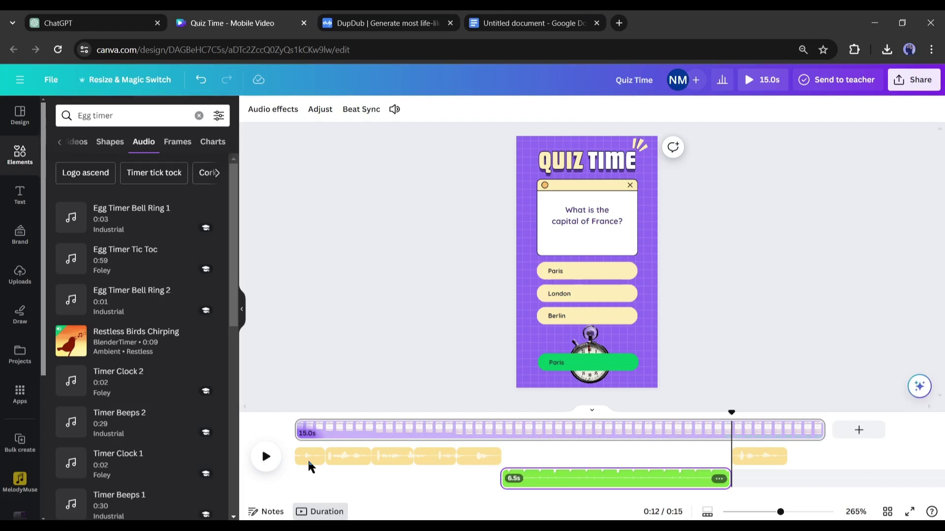
Start a Bulk create with manually entered data and clear the sample rows from the table
left_click(315, 448)
key("BackSpace")
left_click(26, 406)
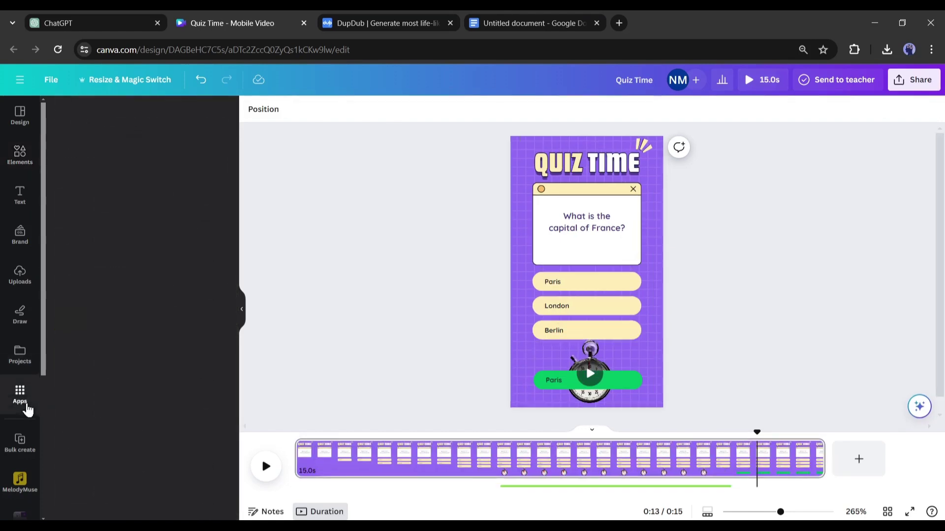
scroll(217, 255, "down", 6)
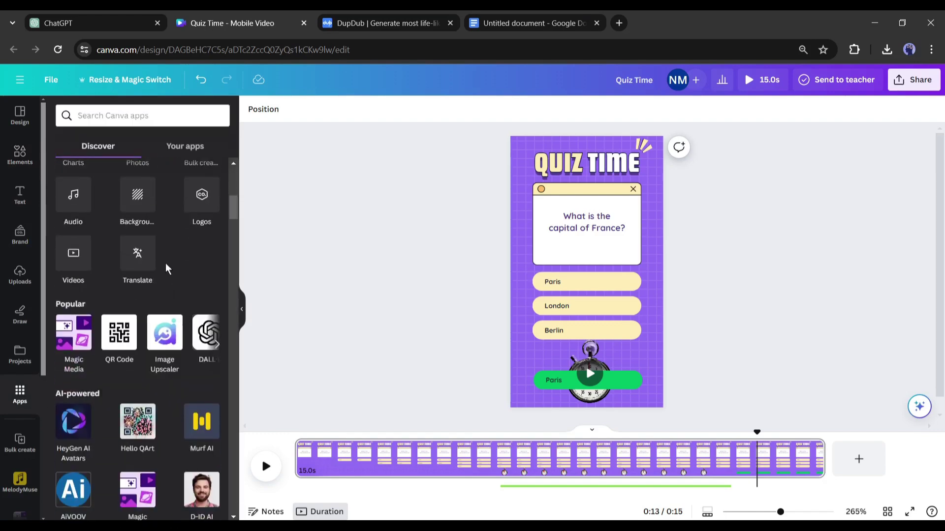
scroll(217, 255, "up", 3)
left_click(202, 261)
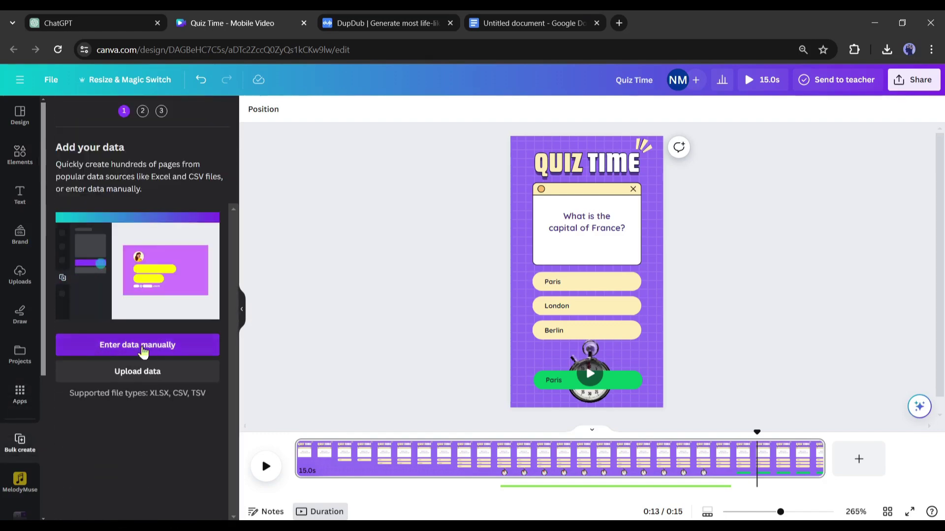
left_click(143, 347)
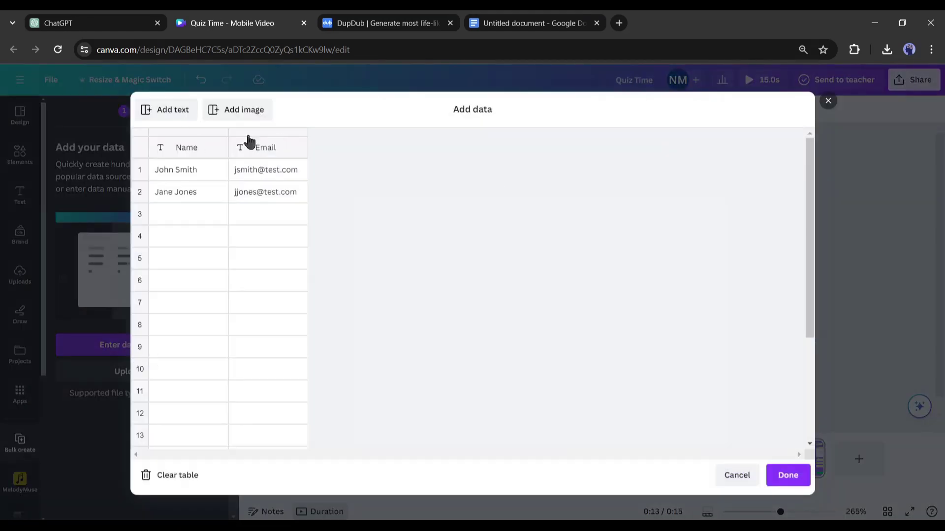
left_click(177, 476)
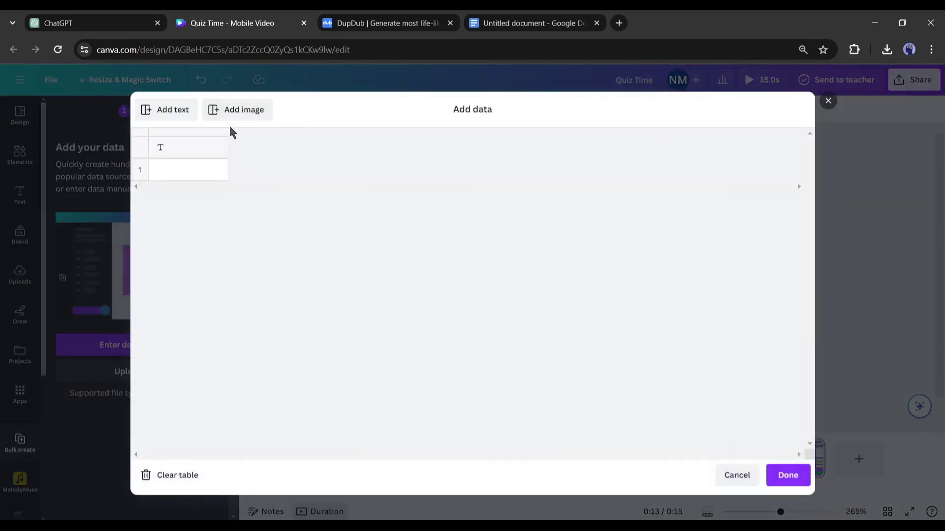
Copy the 15-row quiz table from ChatGPT and paste it into Canva's data table
left_click(68, 21)
scroll(344, 251, "down", 5)
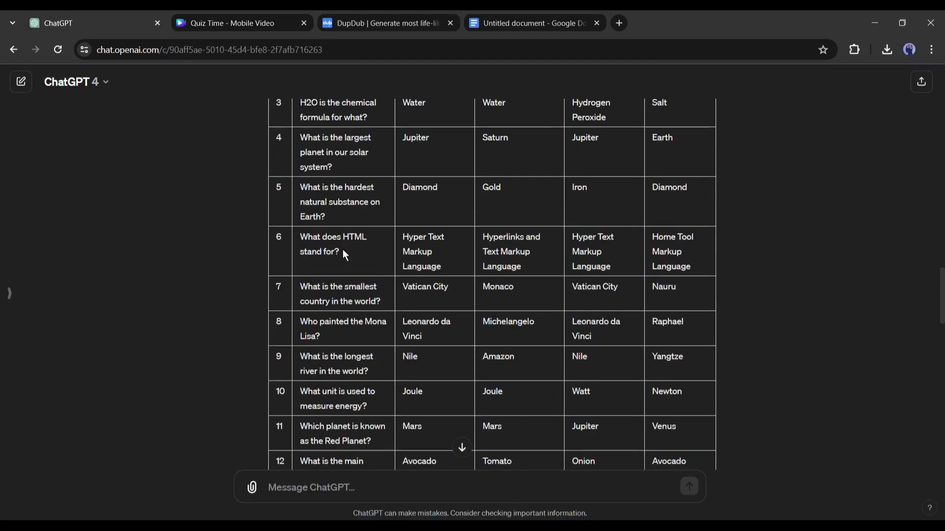
scroll(301, 262, "up", 5)
left_click_drag(299, 216, 610, 384)
scroll(316, 196, "down", 5)
left_click(233, 22)
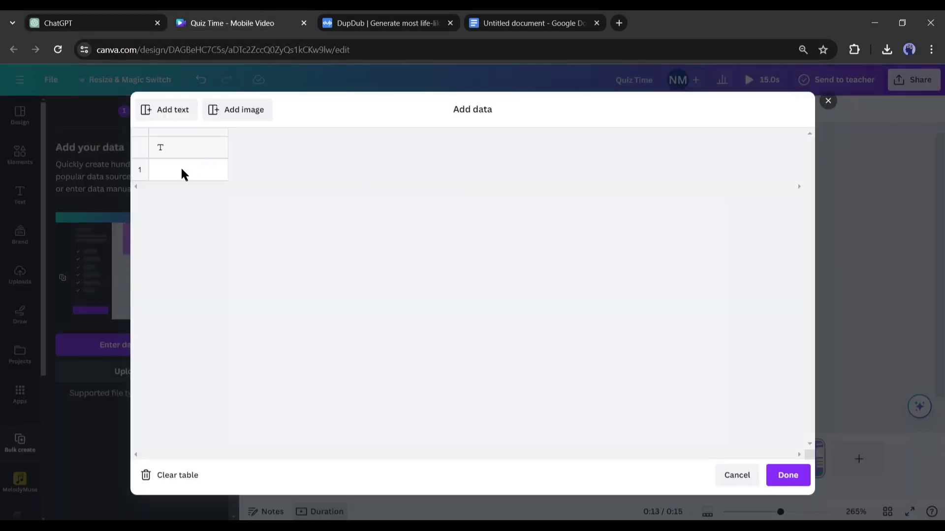
left_click(184, 173)
key("ctrl+v")
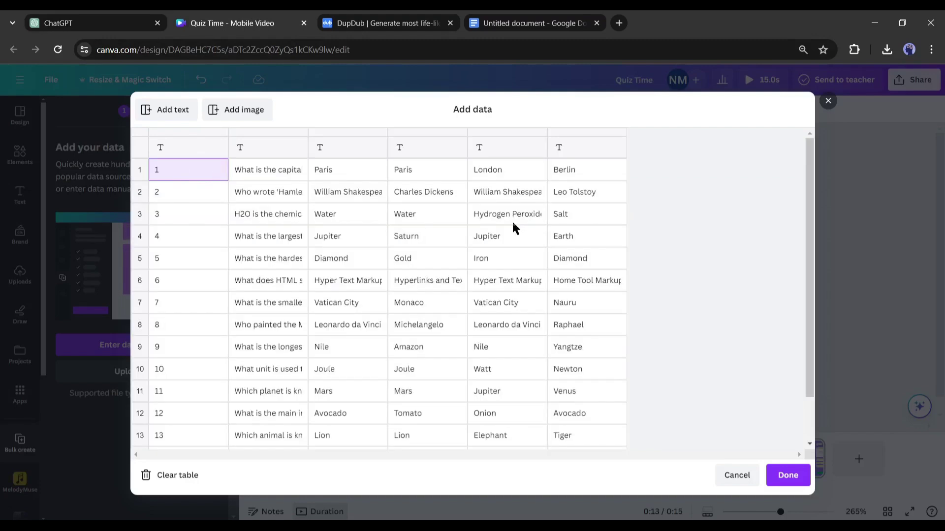
scroll(625, 359, "down", 2)
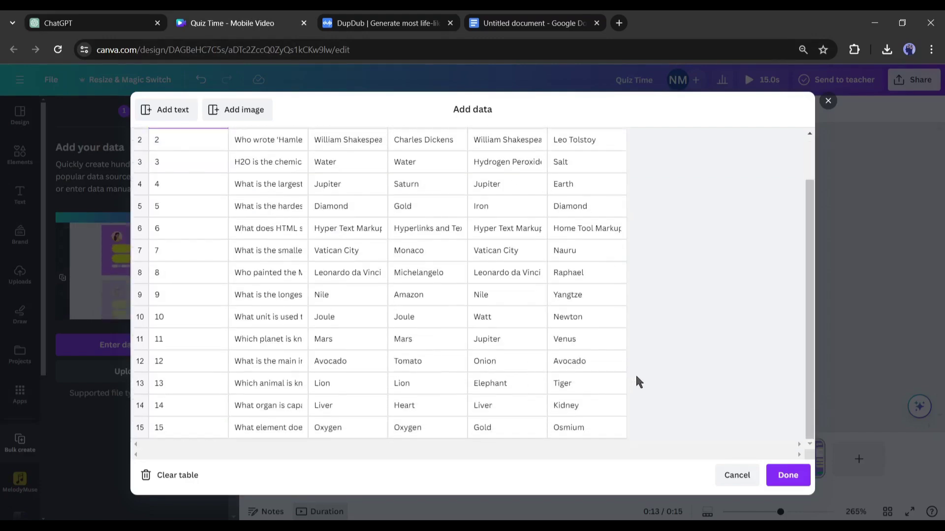
scroll(583, 406, "up", 1)
scroll(616, 394, "up", 1)
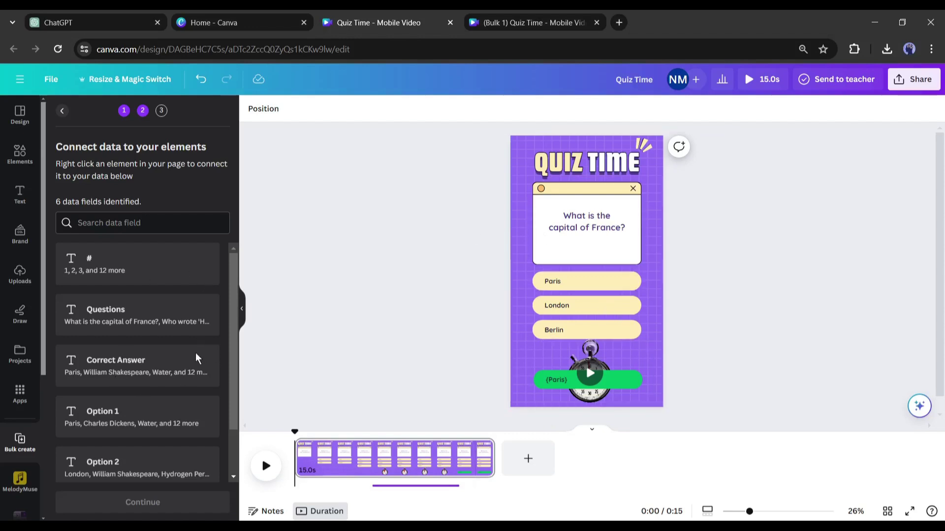
Connect the template's question text to the Questions data field
scroll(196, 359, "down", 2)
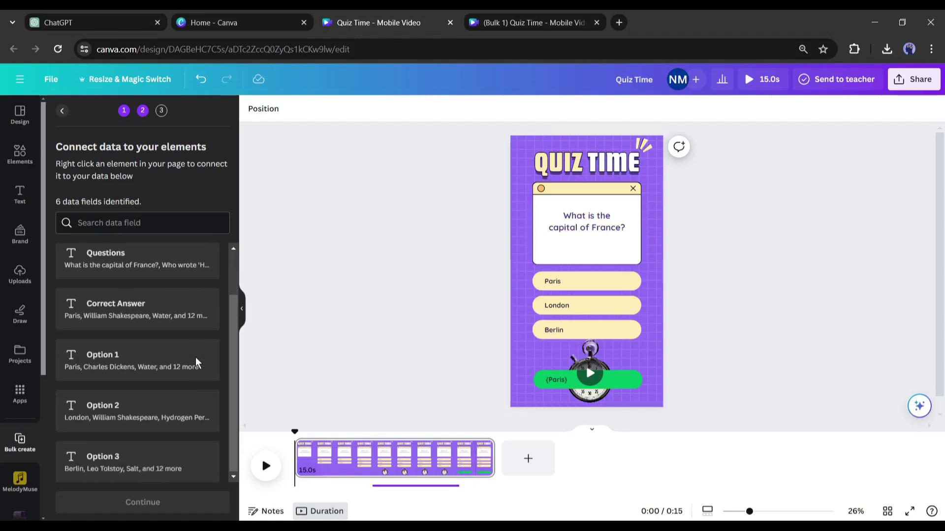
left_click(580, 231)
left_click(581, 232)
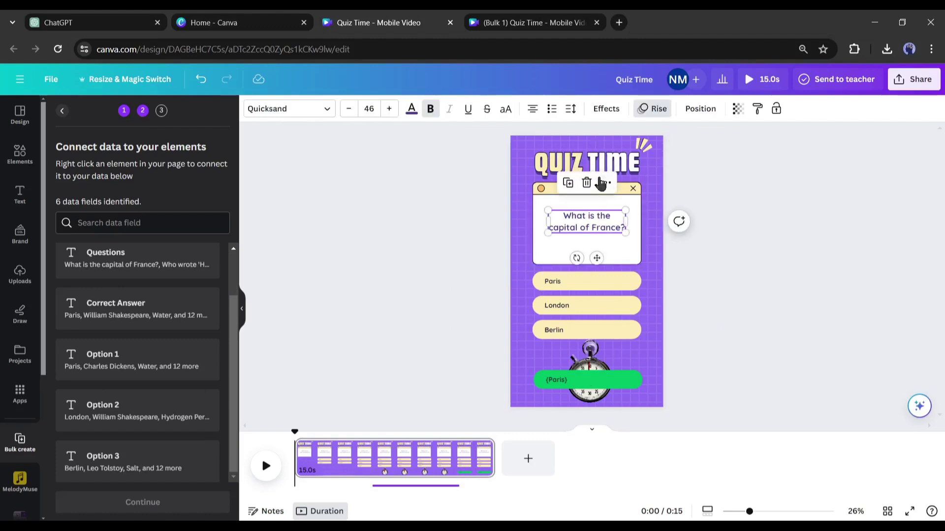
left_click(606, 183)
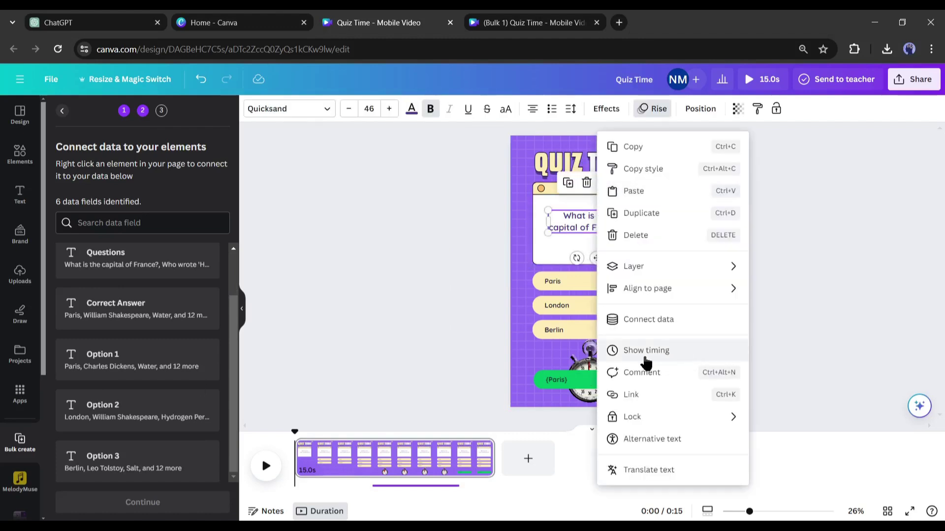
left_click(651, 319)
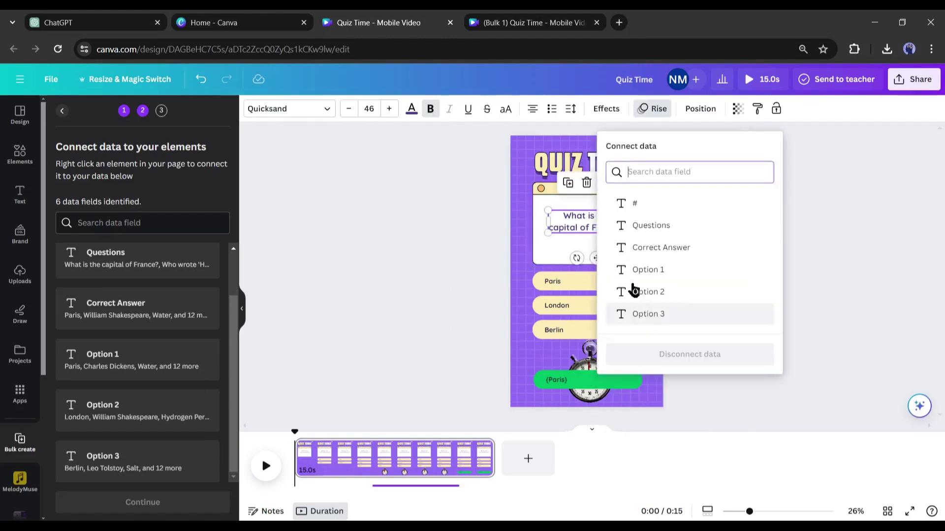
left_click(651, 231)
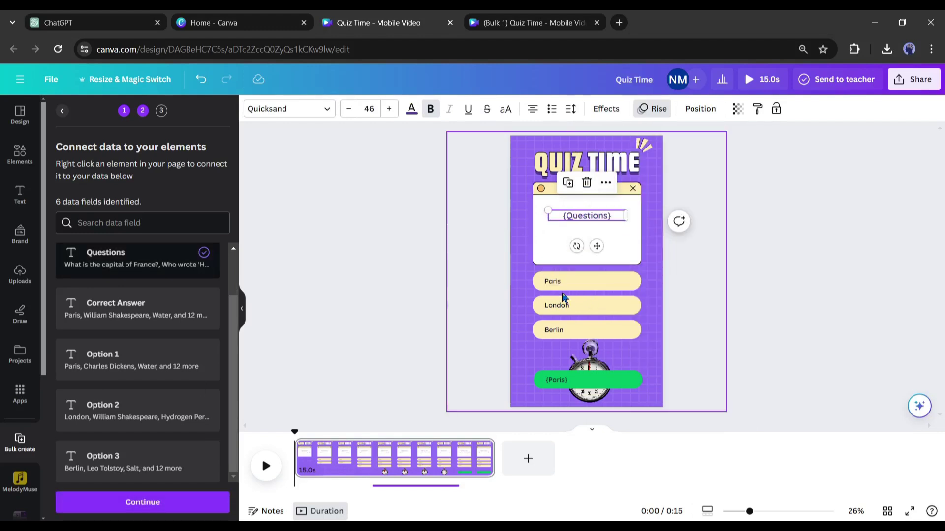
Link the Paris option to Option 1 and the London option to Option 2
left_click(552, 282)
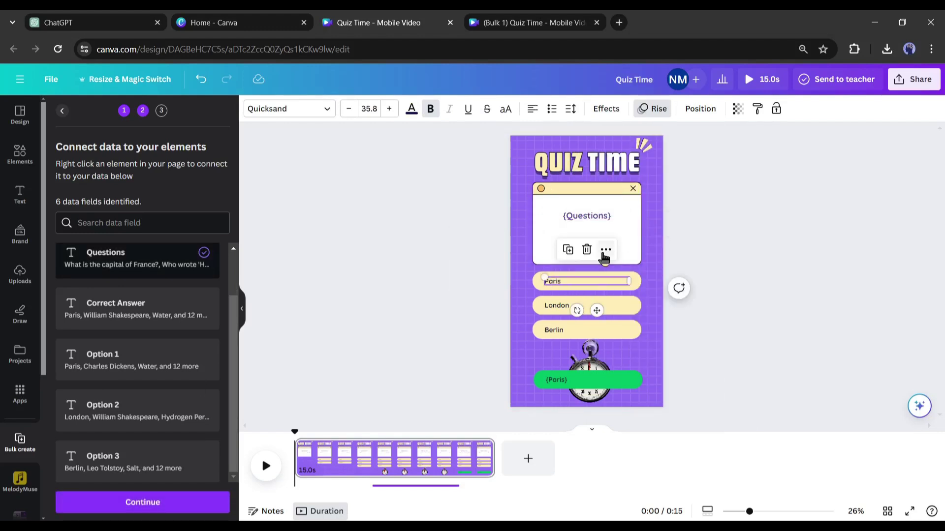
left_click(606, 249)
left_click(663, 320)
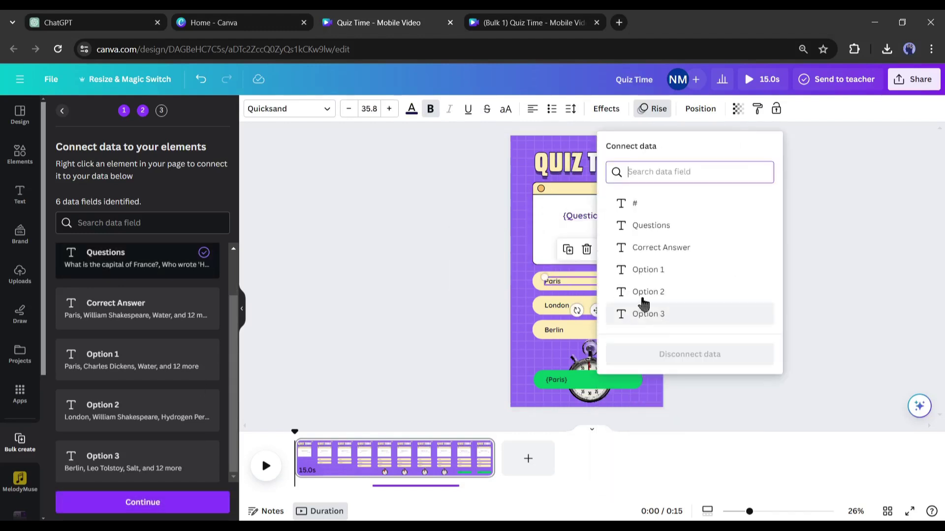
left_click(664, 271)
left_click(606, 273)
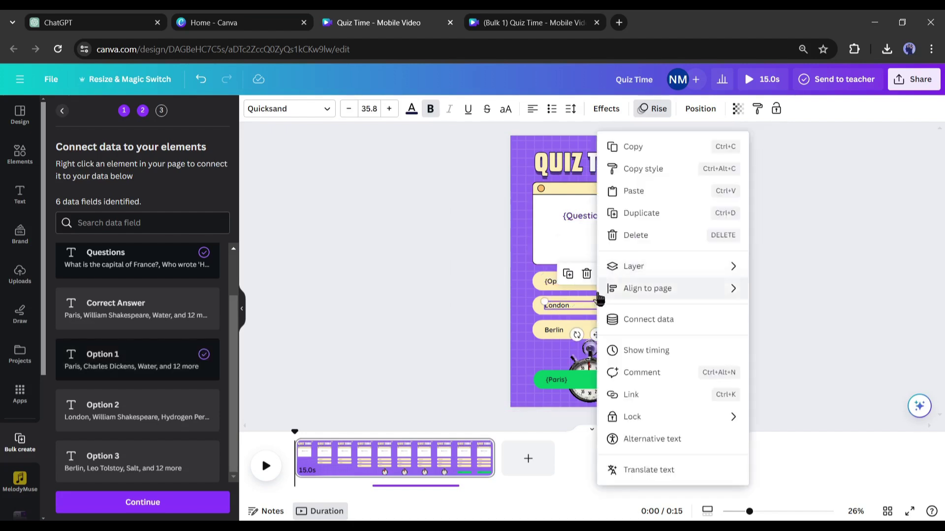
left_click(614, 317)
left_click(664, 292)
left_click(591, 330)
Link Berlin to Option 3 and the green answer text to Correct Answer, then continue
left_click(605, 298)
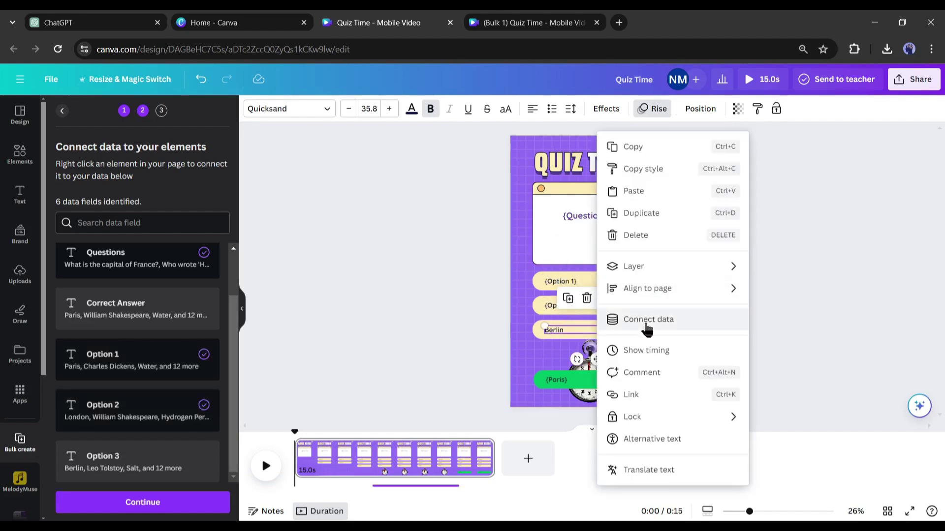
left_click(649, 320)
left_click(665, 317)
left_click(591, 379)
left_click(607, 348)
left_click(650, 319)
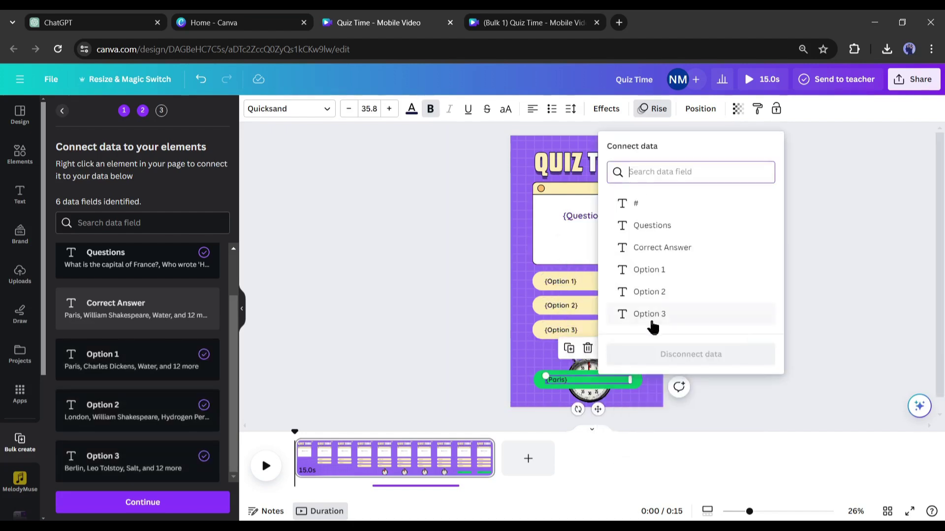
left_click(669, 251)
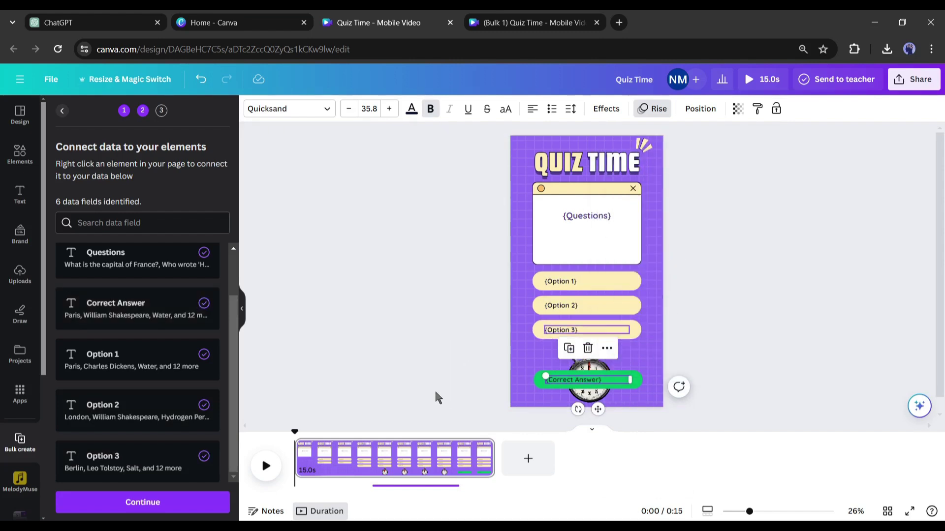
left_click(146, 507)
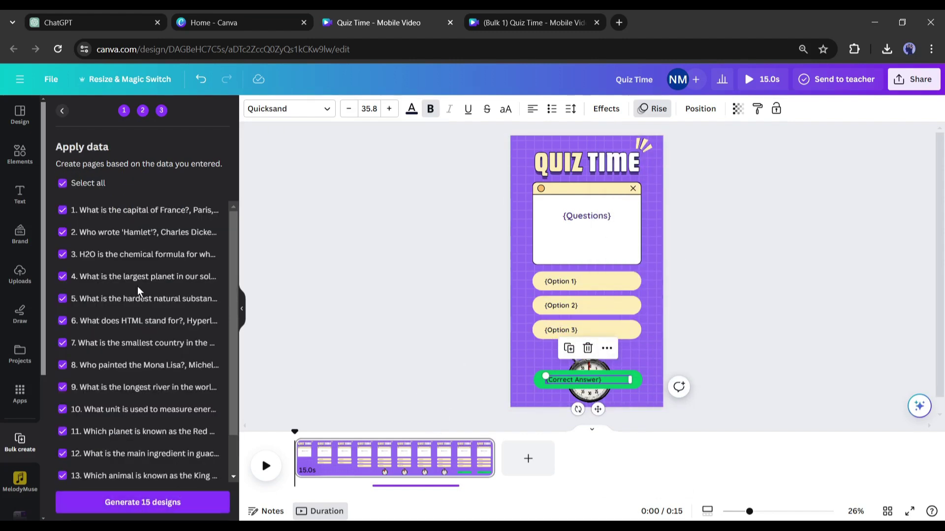
Generate 15 designs, opening the 3:32 '(Bulk 1) Quiz Time' video with its audio clips
scroll(133, 359, "down", 1)
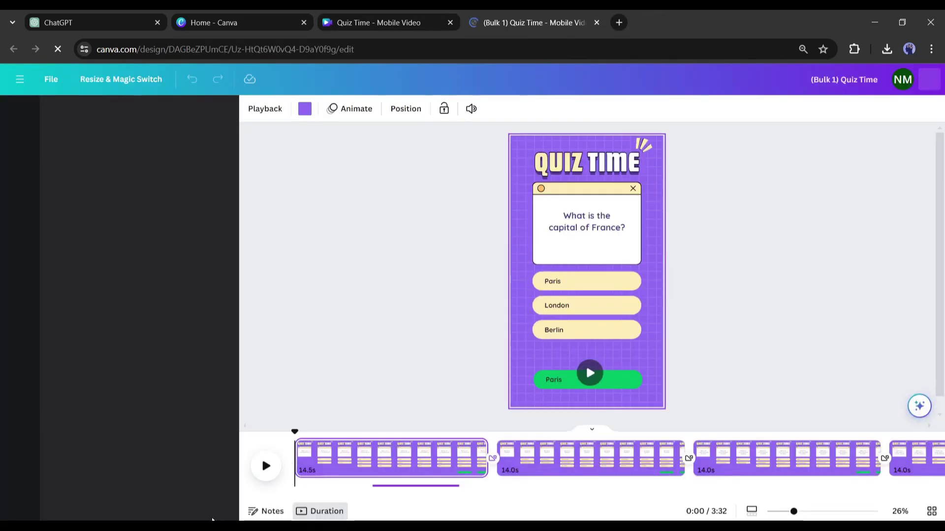
left_click(361, 352)
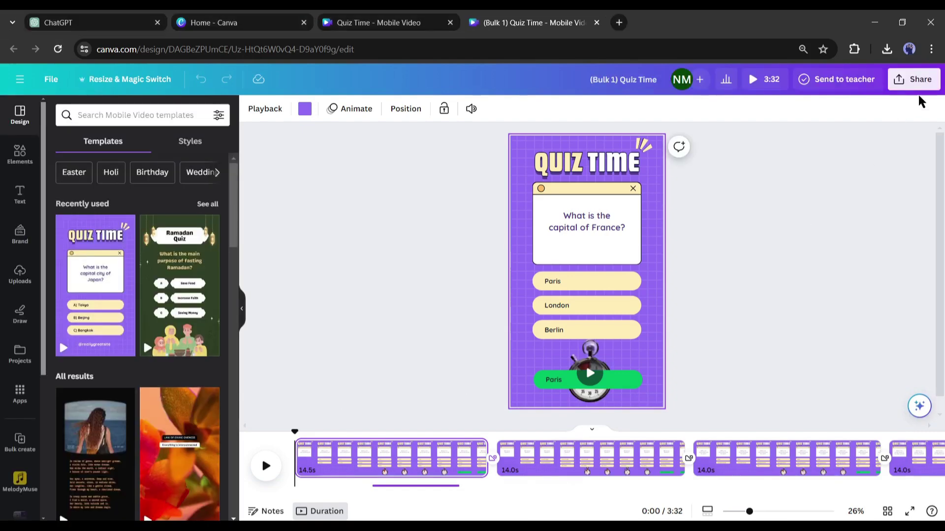
scroll(715, 317, "down", 1)
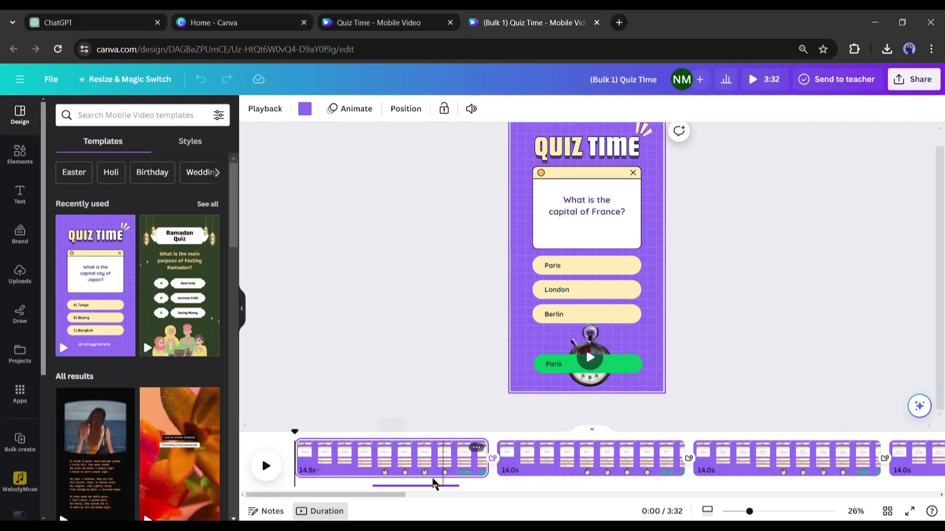
left_click(434, 486)
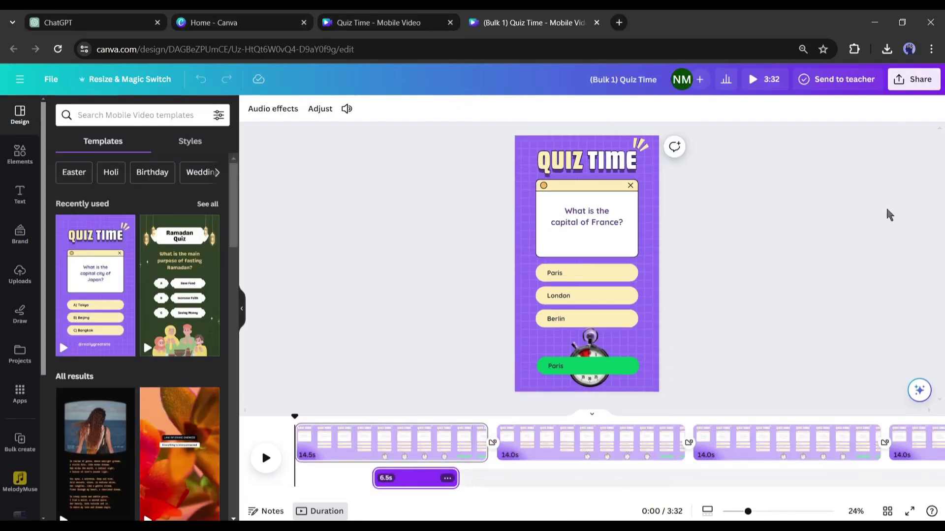
Download all 15 pages of the quiz design as an MP4 video
left_click(913, 79)
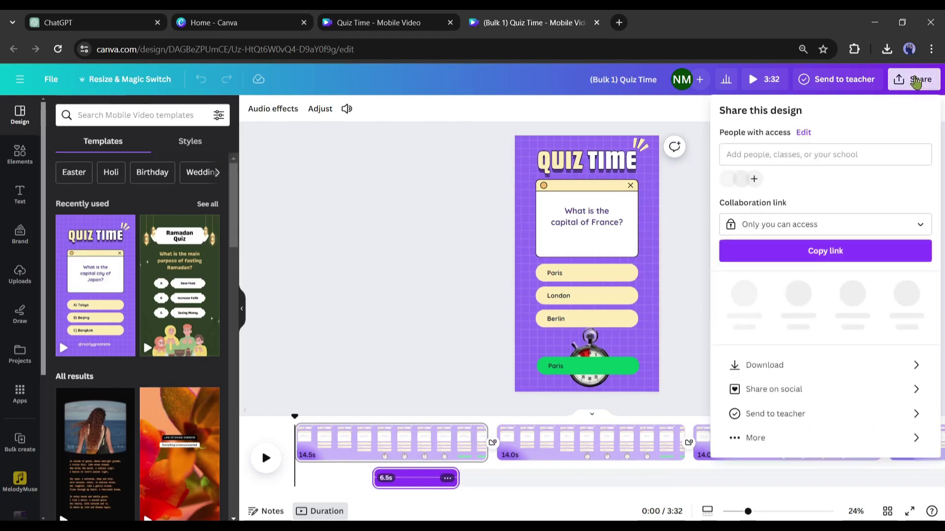
left_click(843, 359)
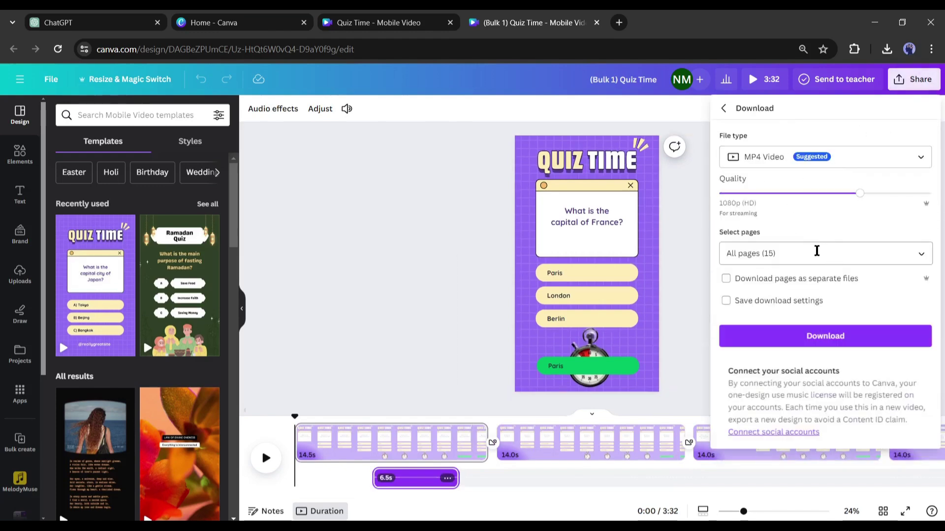
left_click(850, 339)
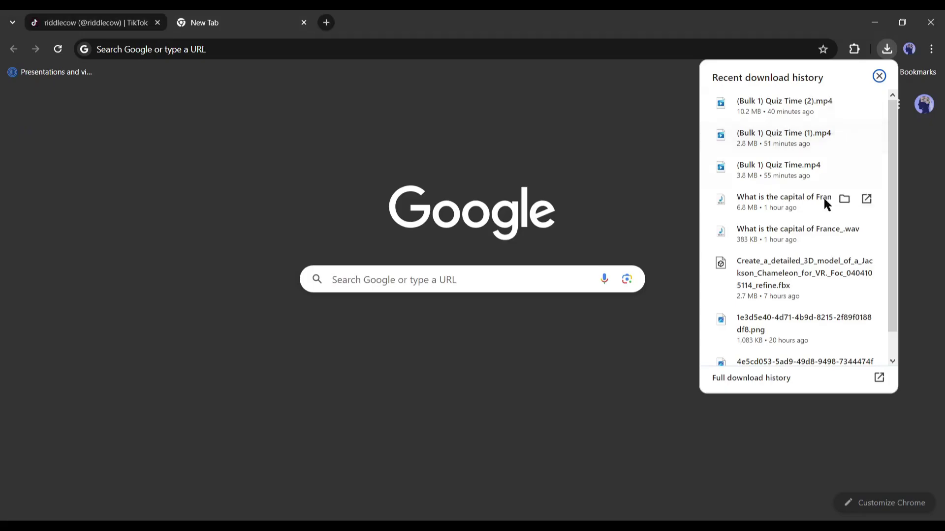
Drag the downloaded France voice-over WAV from Chrome onto CapCut as a new audio track
left_click_drag(772, 231, 187, 480)
left_click(929, 343)
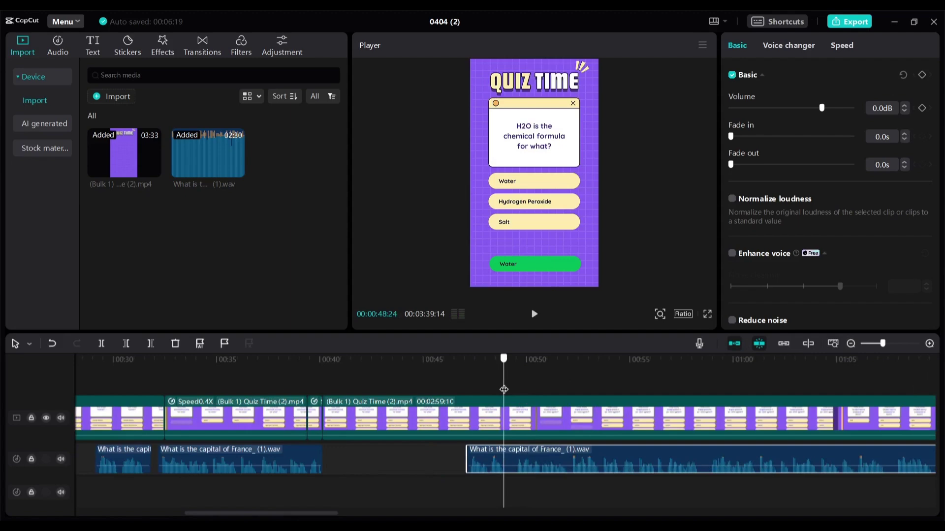
Delete the video and audio after 00:49:03, then export the 50-second timeline as MP4
left_click_drag(503, 389, 508, 389)
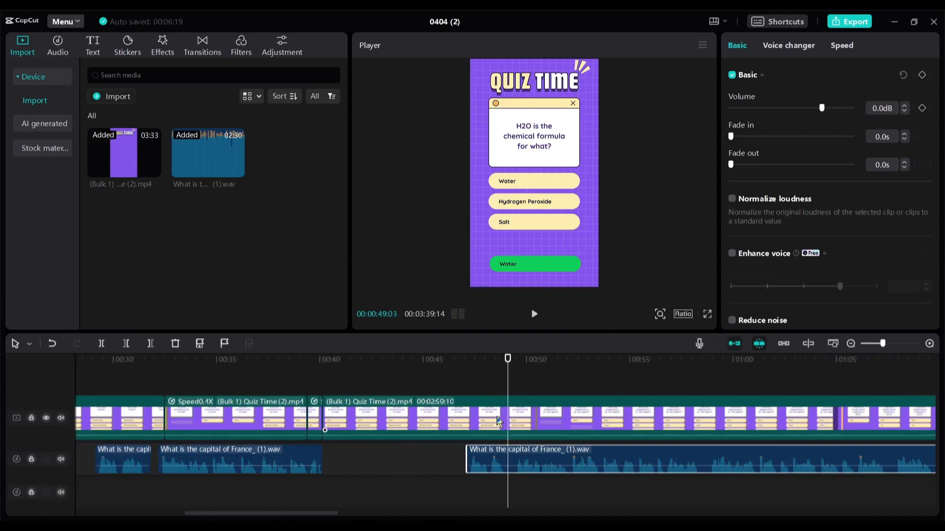
left_click(498, 421)
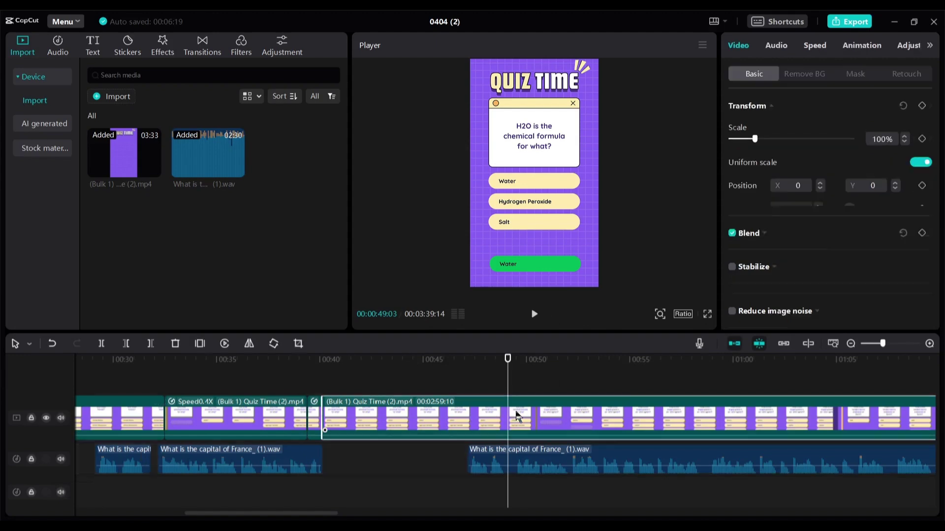
left_click(150, 344)
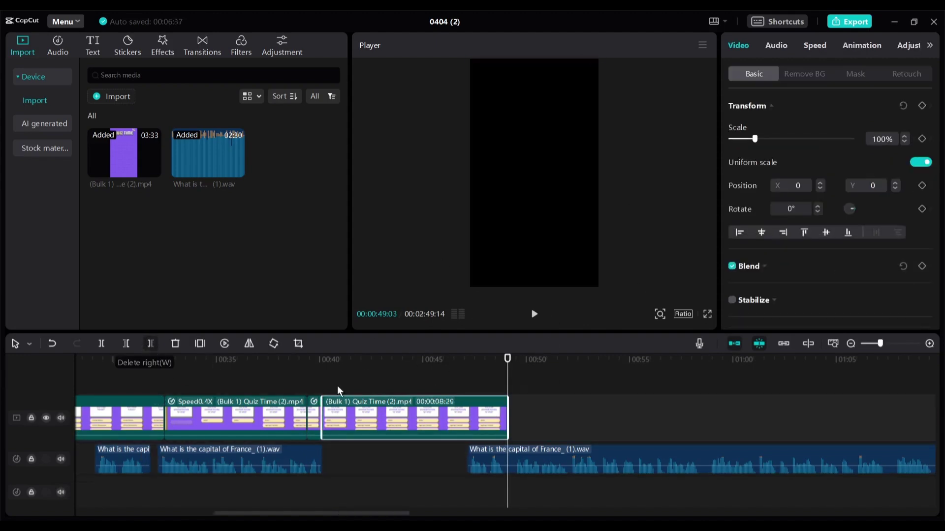
left_click(156, 344)
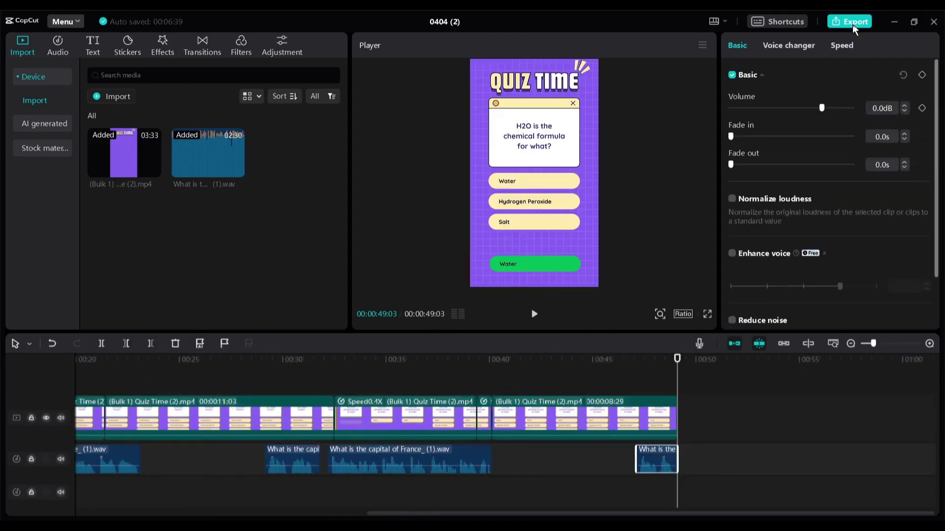
key("ctrl+e")
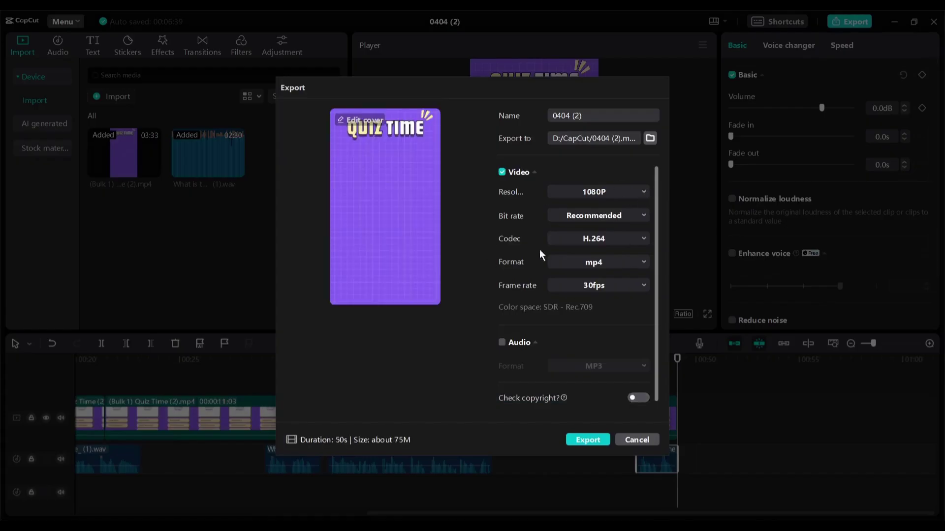
left_click(586, 440)
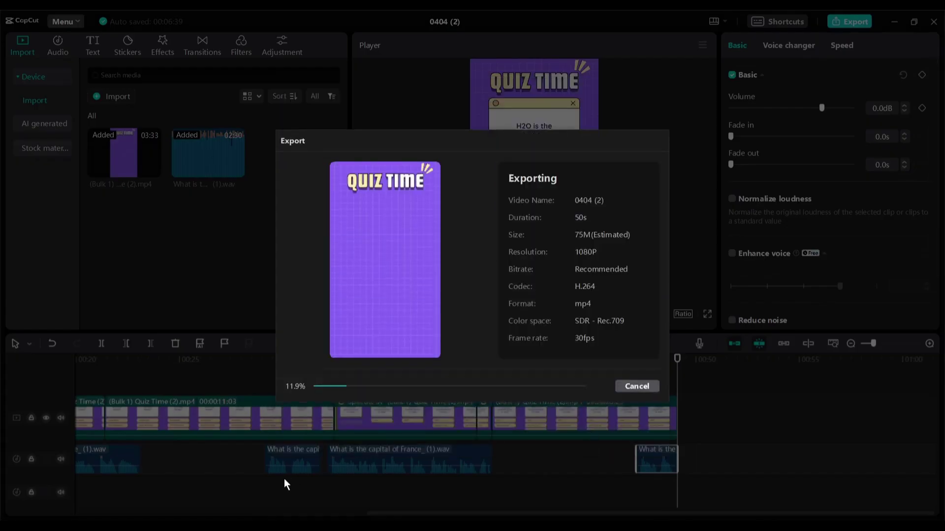